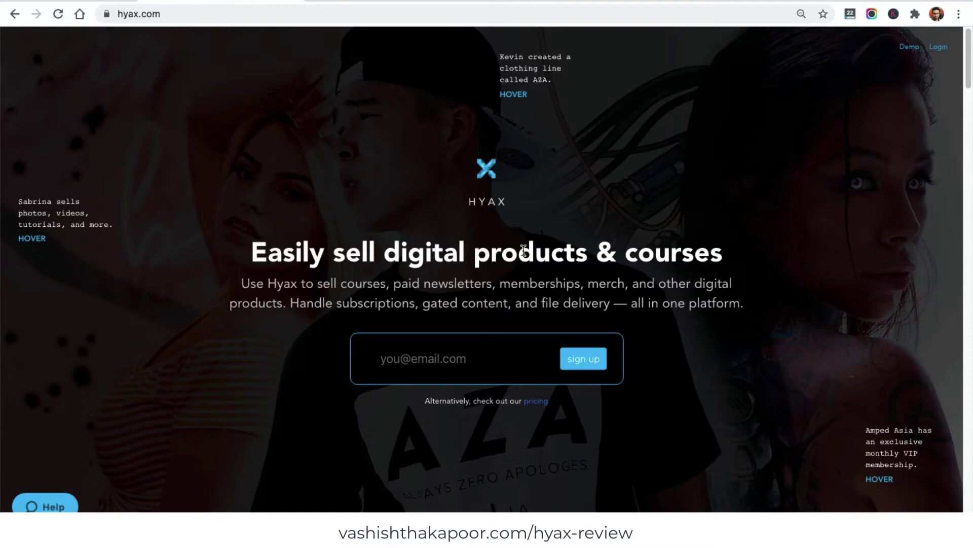
- Register a new Hyax account with the pasted email, the account holder's full name and a password
scroll(524, 249, down, 20)
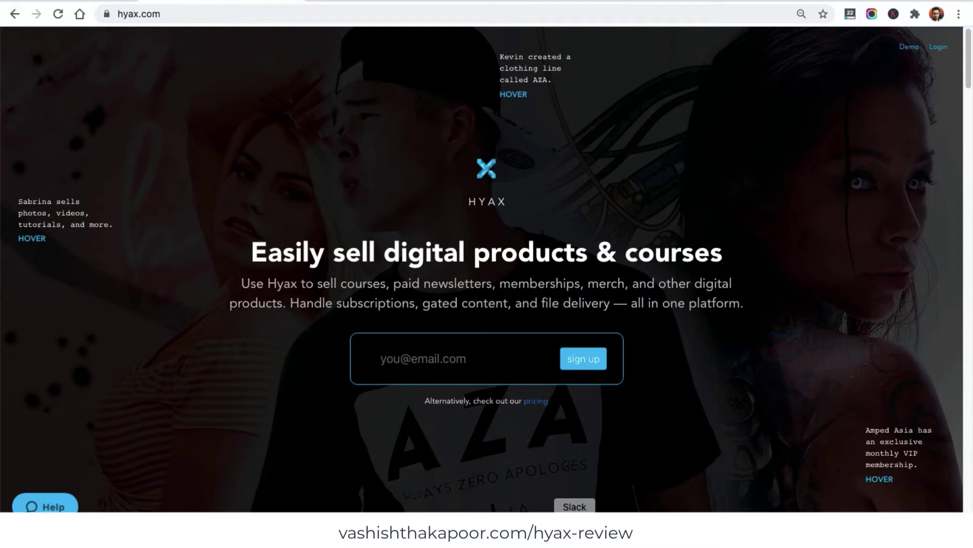
click(498, 362)
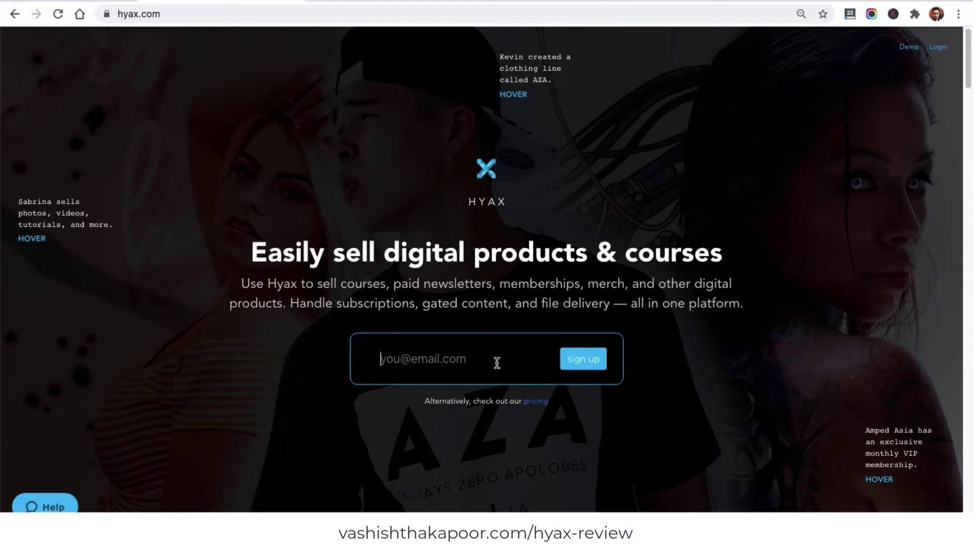
key(super+v)
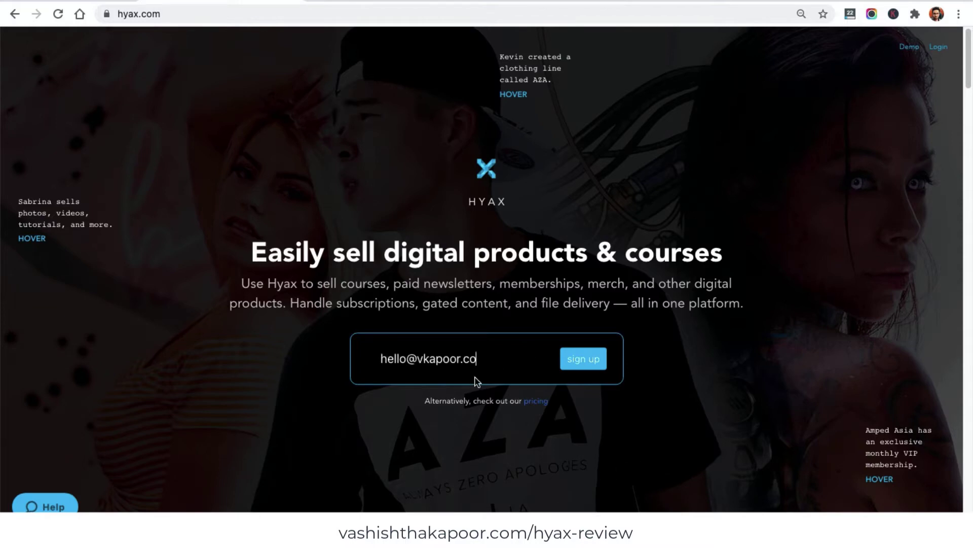
click(584, 363)
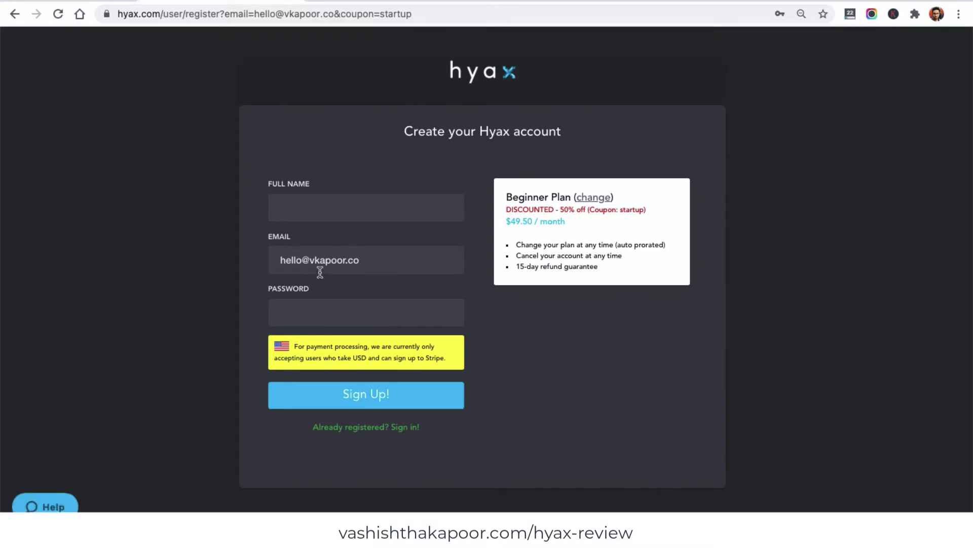
click(328, 215)
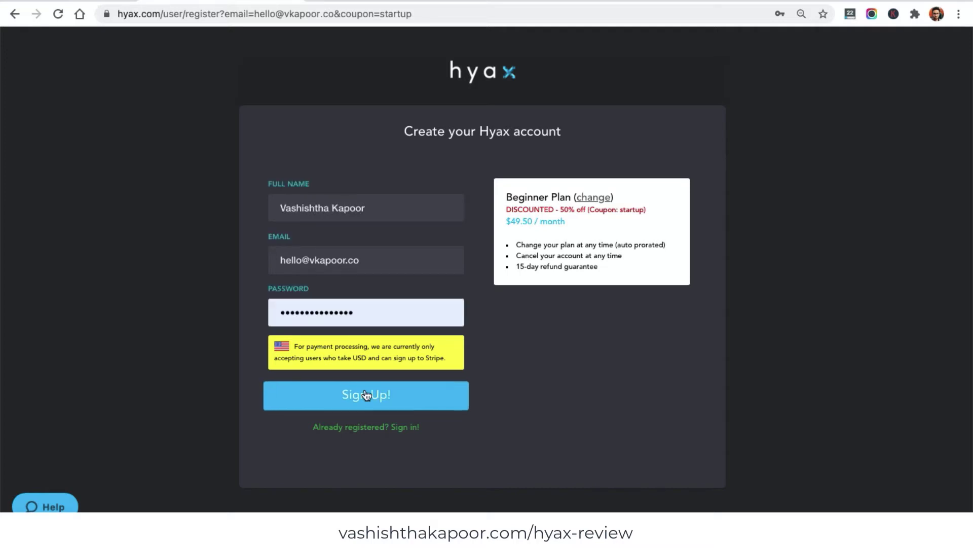
click(370, 395)
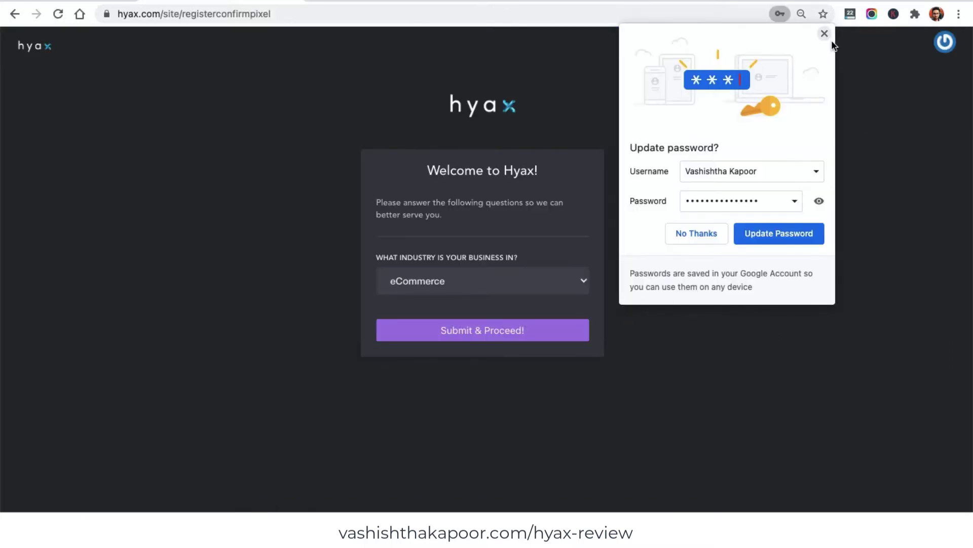
click(825, 34)
- Submit Digital Products (Courses, E-books, etc) as the business industry
click(548, 280)
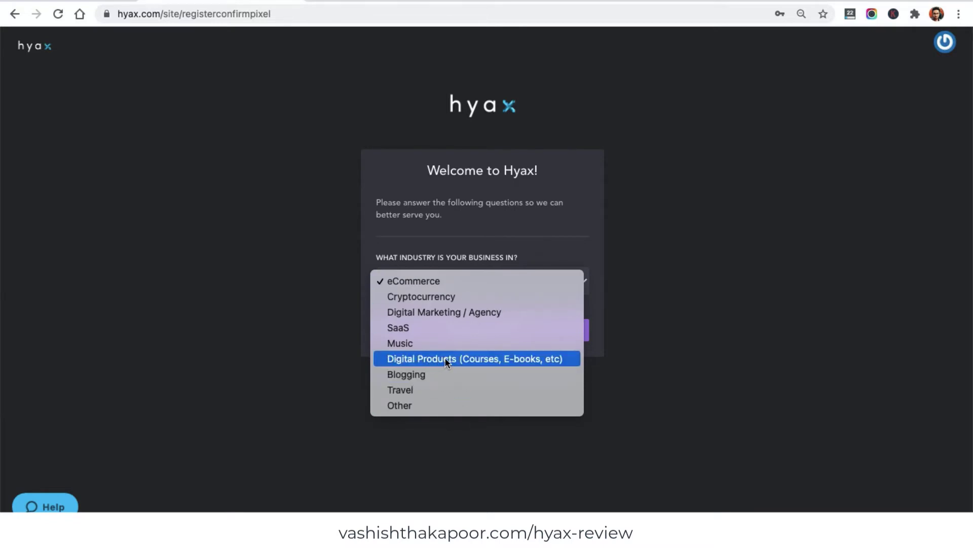
click(510, 358)
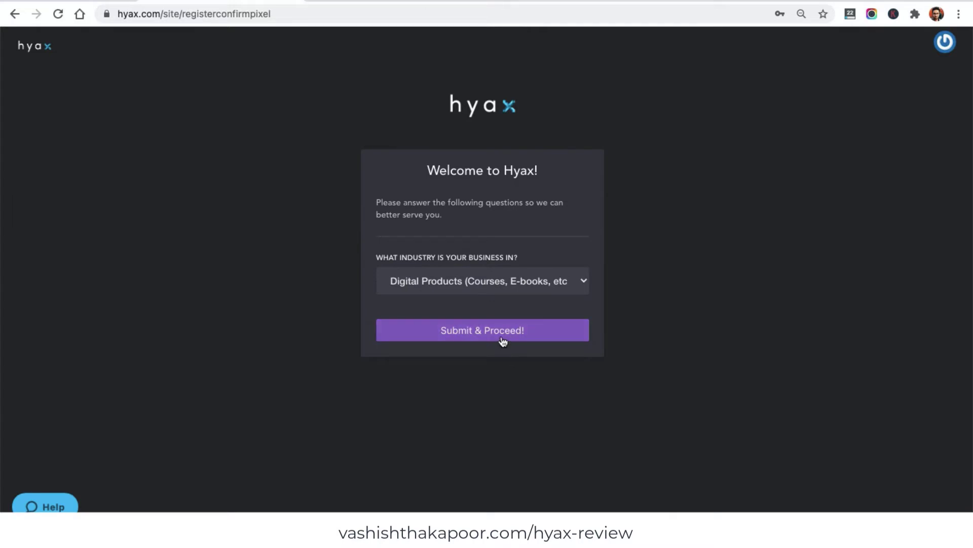
click(503, 338)
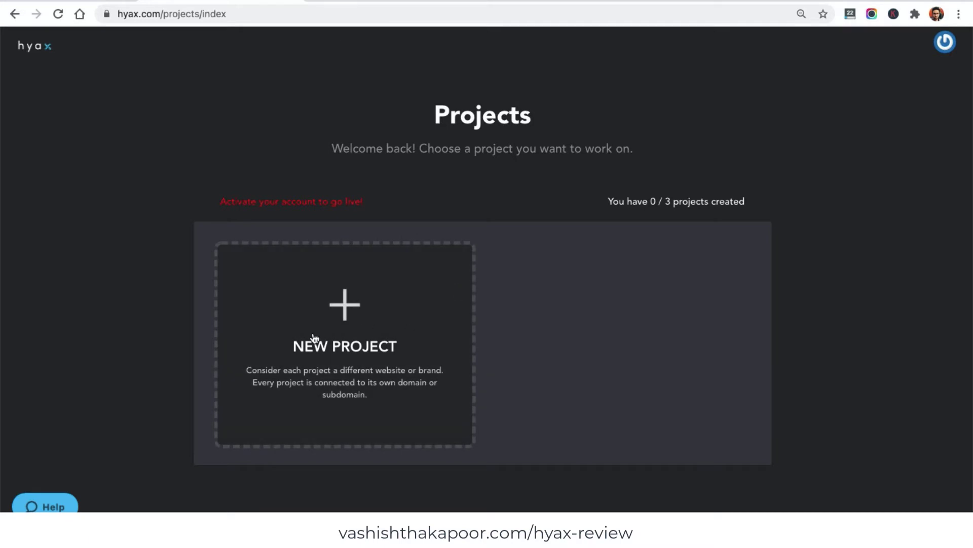
- Start a new project, skipping the project username and domain steps
click(341, 337)
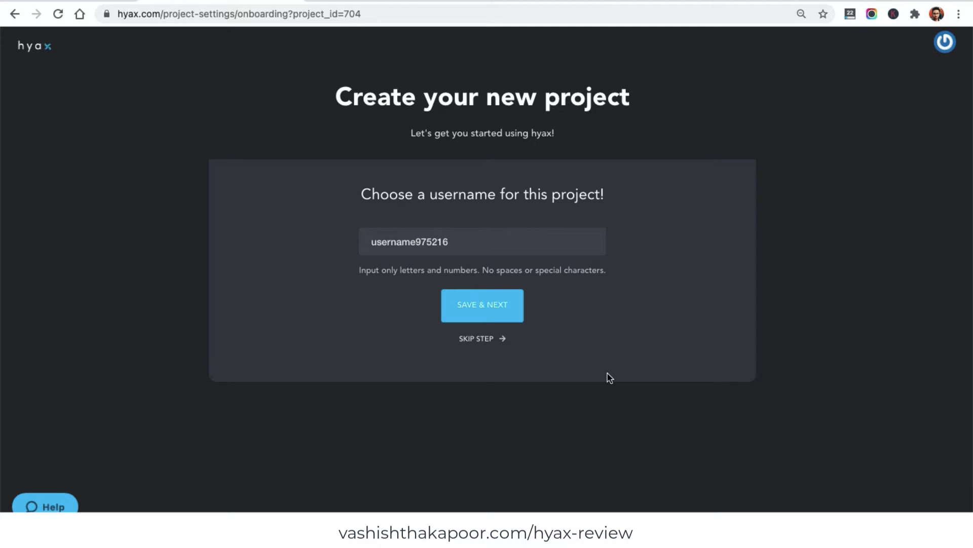
click(490, 341)
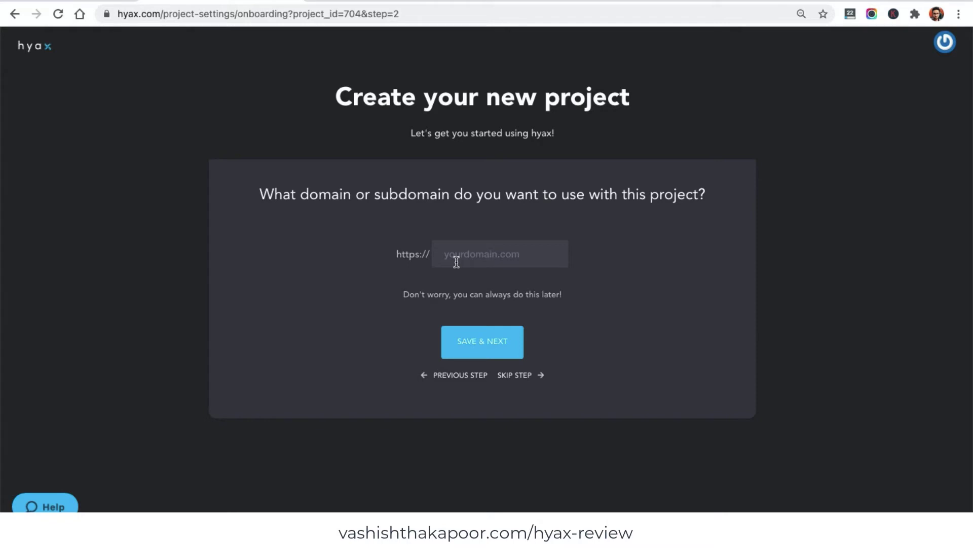
click(515, 375)
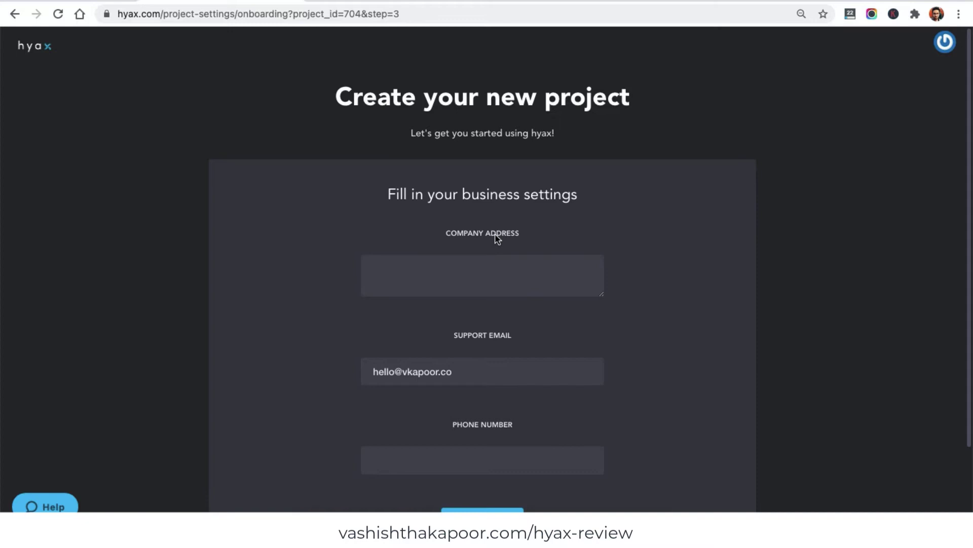
- Fill in the company address and phone number and save the business settings
scroll(489, 275, down, 2)
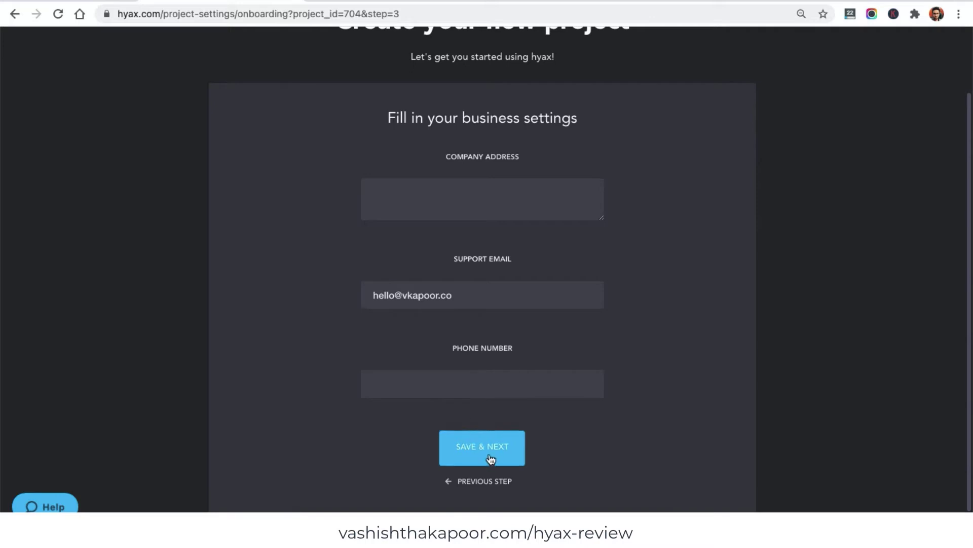
click(455, 213)
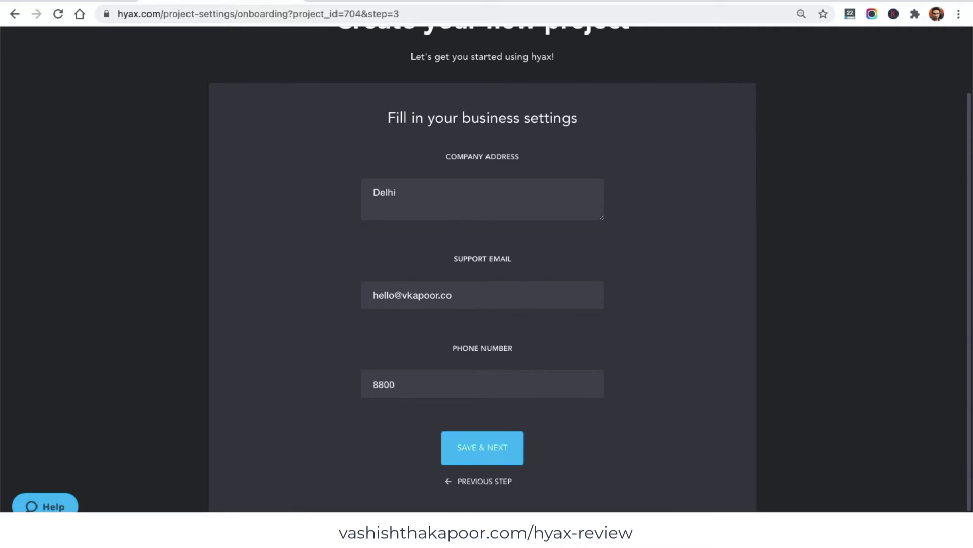
text(463297)
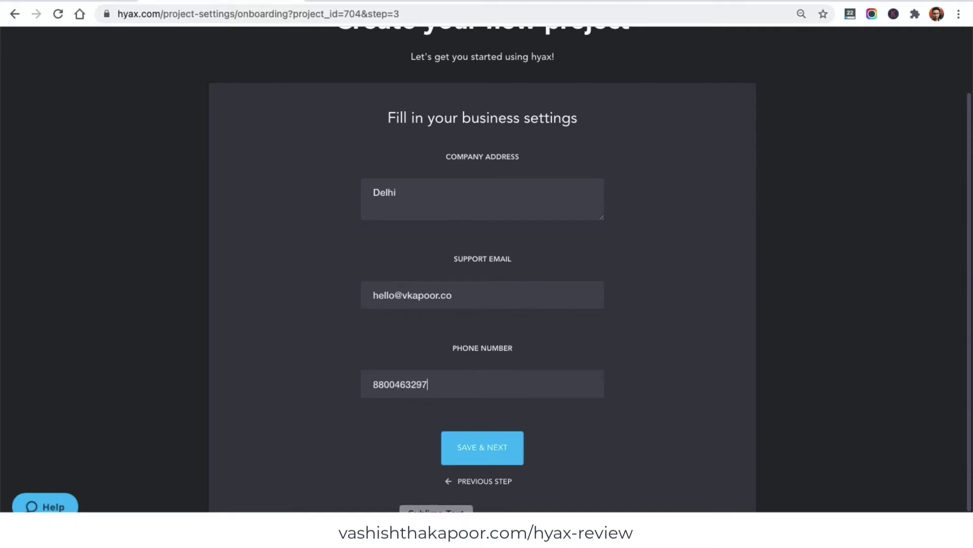
click(495, 454)
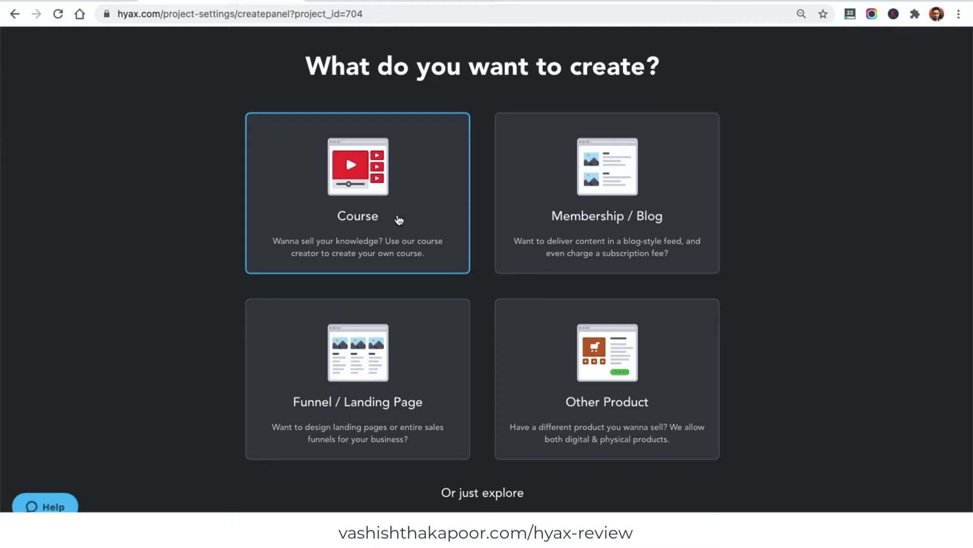
- Choose Course as the product type and create the first course
click(405, 222)
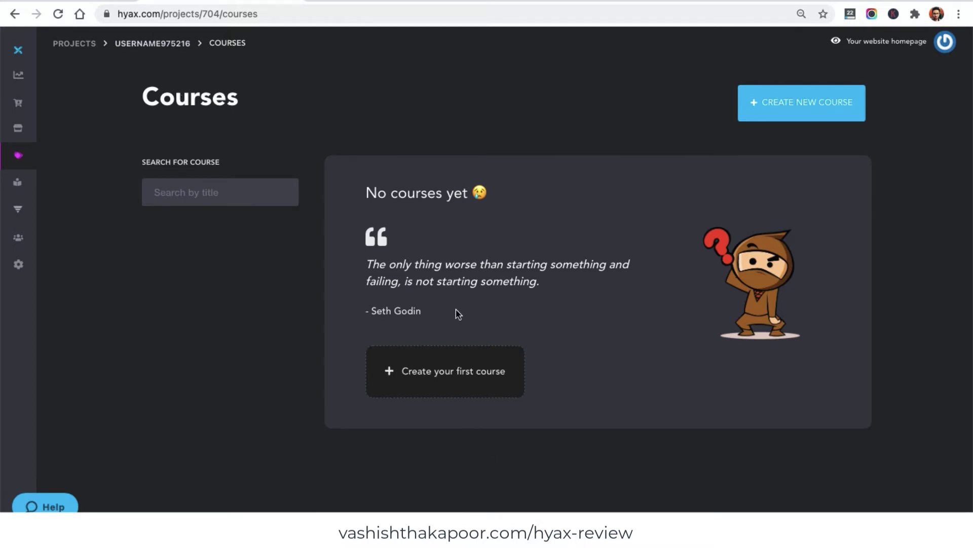
mouse_move(47, 93)
click(107, 157)
click(436, 389)
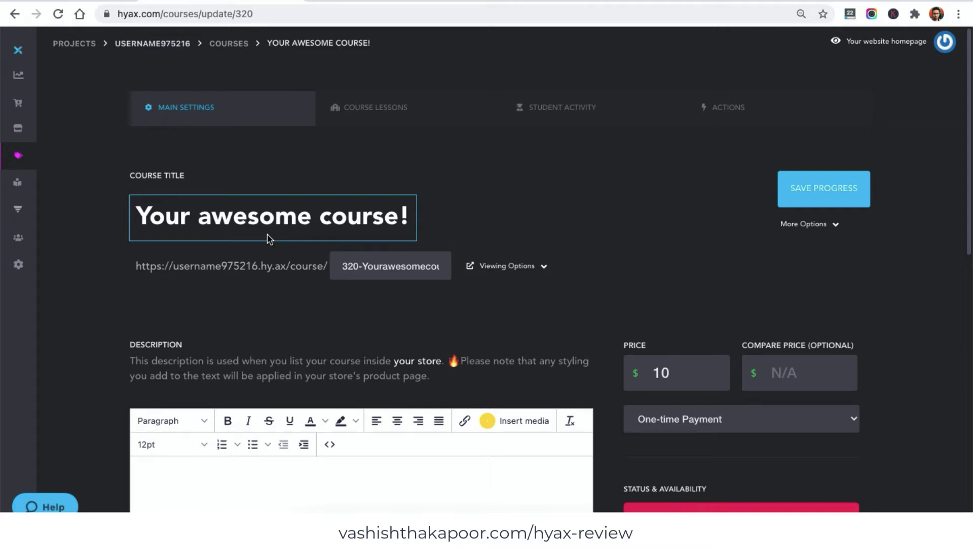
- Edit the course title, set the price to $99 and keep One-time Payment
triple_click(323, 223)
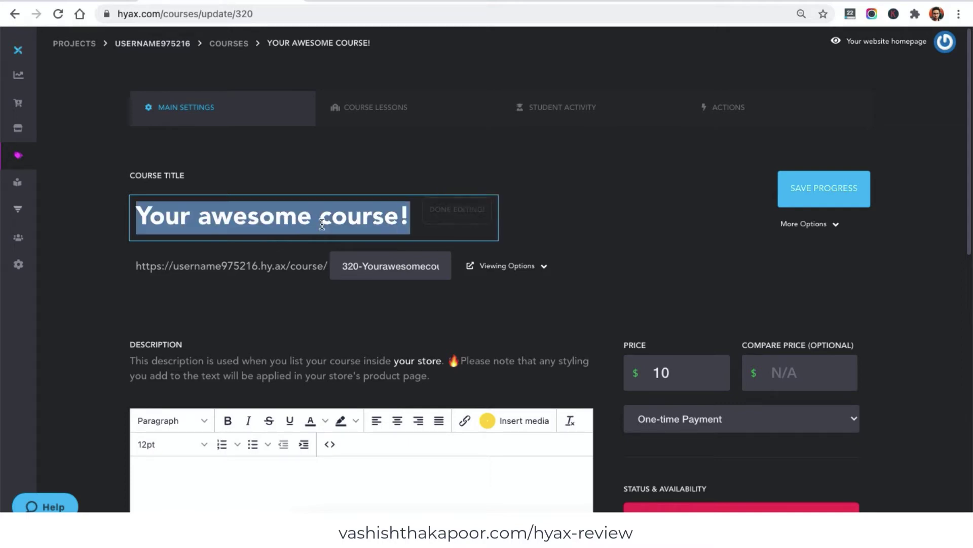
text(Piano)
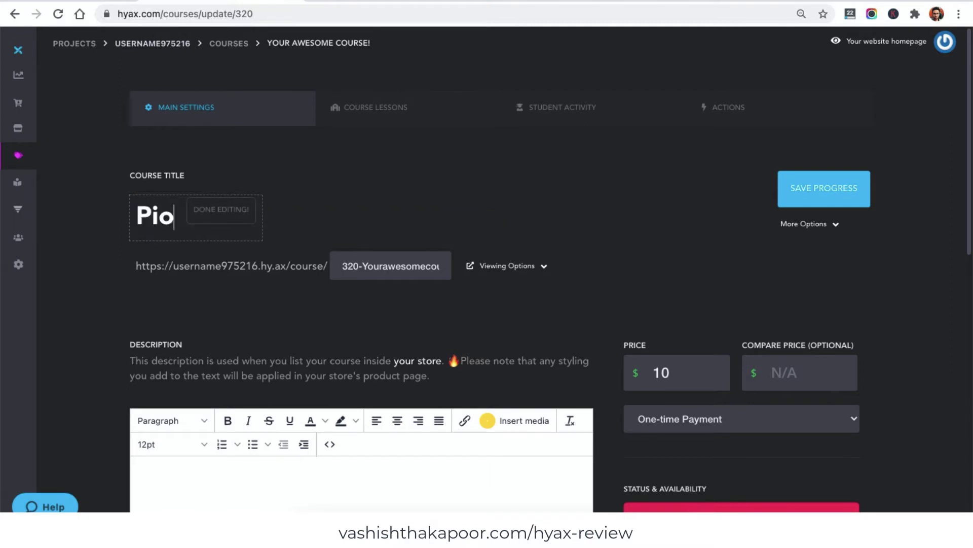
key(BackSpace)
text(ano Masterclass)
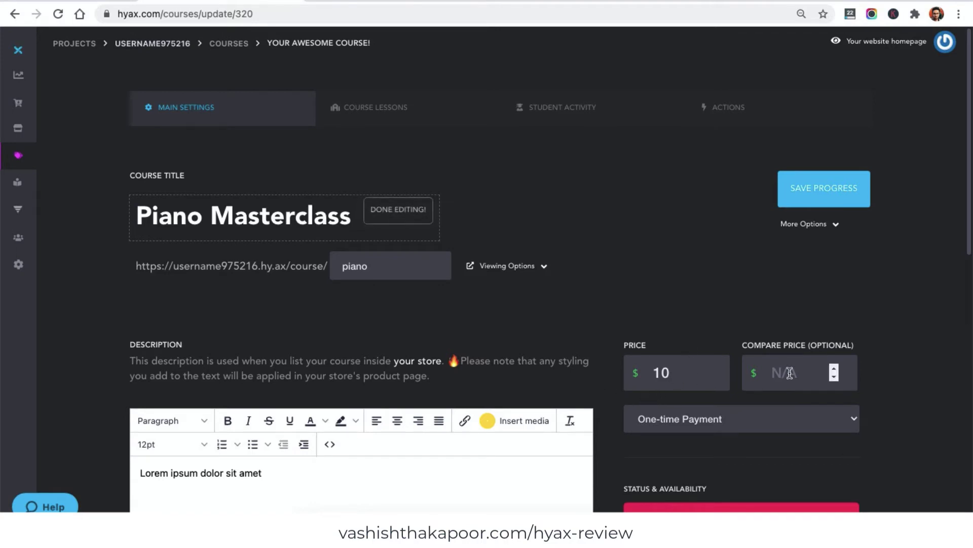
double_click(657, 373)
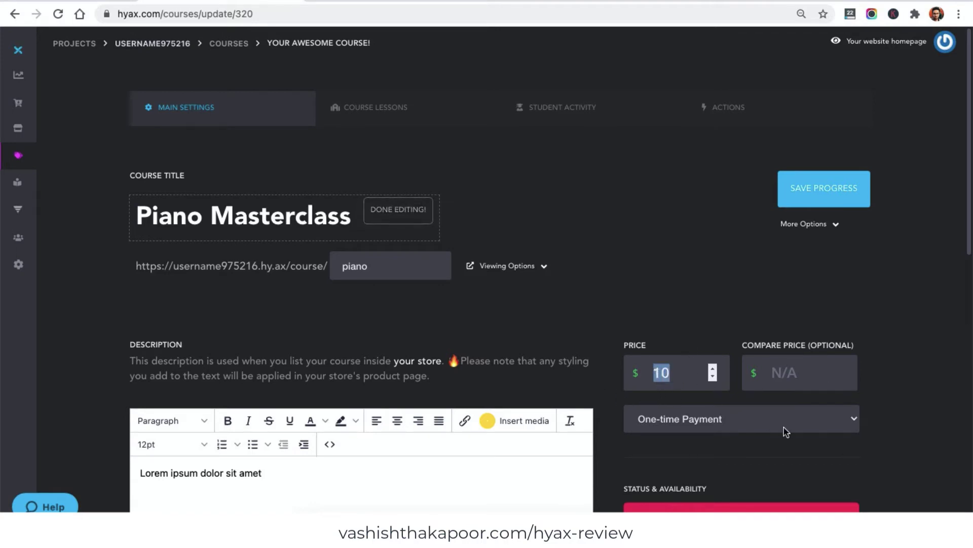
text(99)
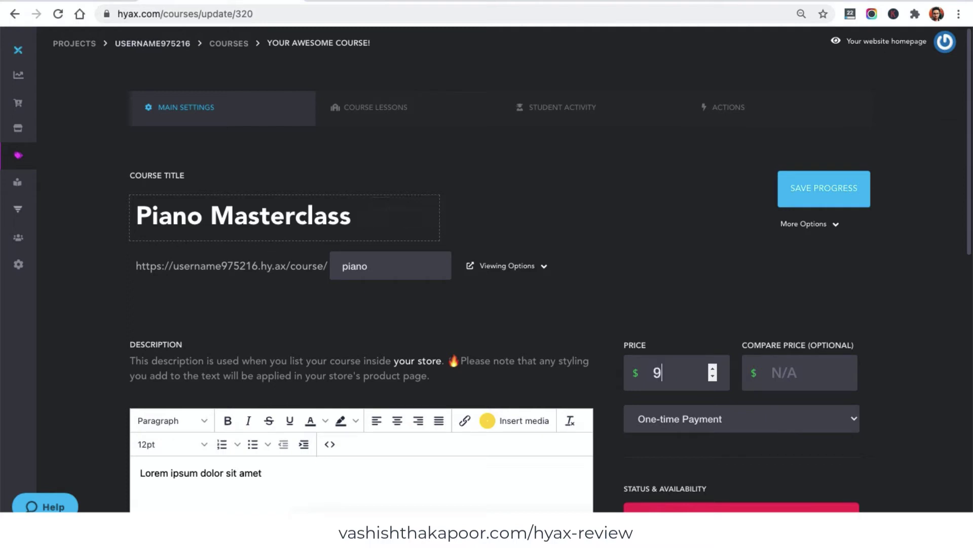
click(745, 419)
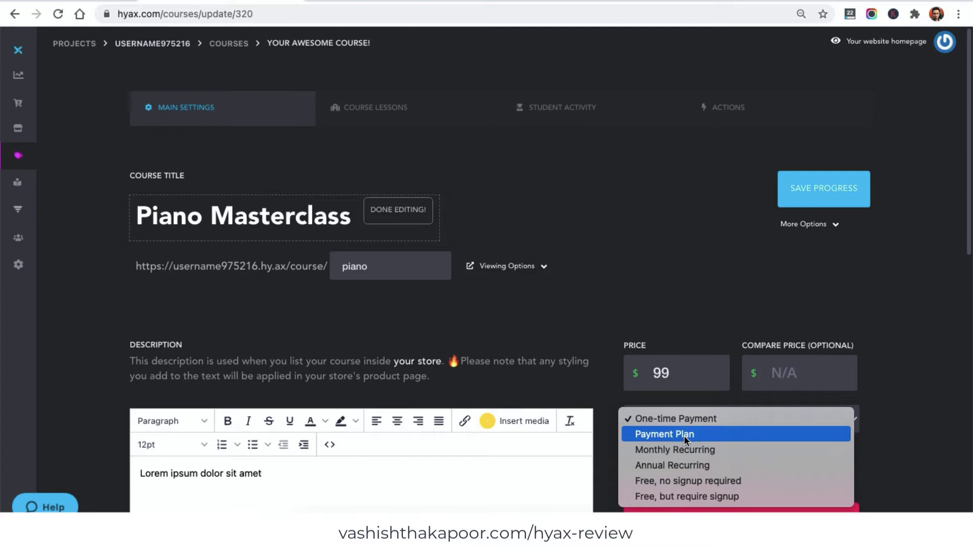
click(686, 419)
- Save the course with the piano slug and $99 one-time price
scroll(774, 269, down, 10)
scroll(775, 271, up, 3)
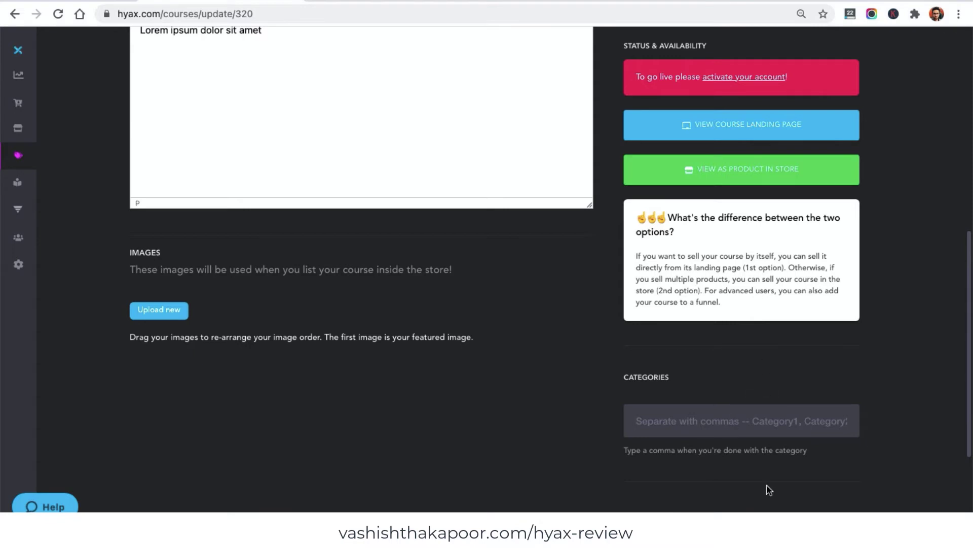
scroll(862, 355, up, 8)
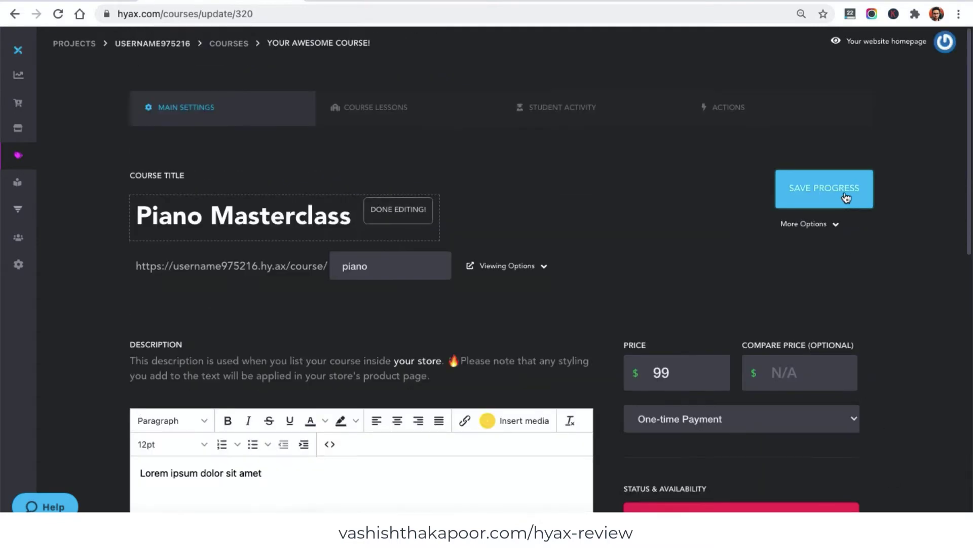
click(846, 197)
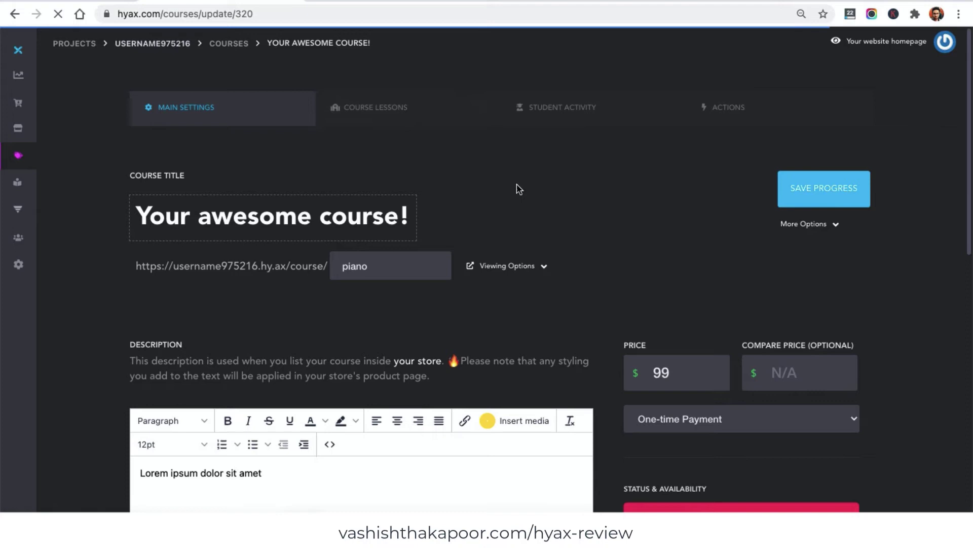
- Add a course section named Basic of Piano
click(404, 124)
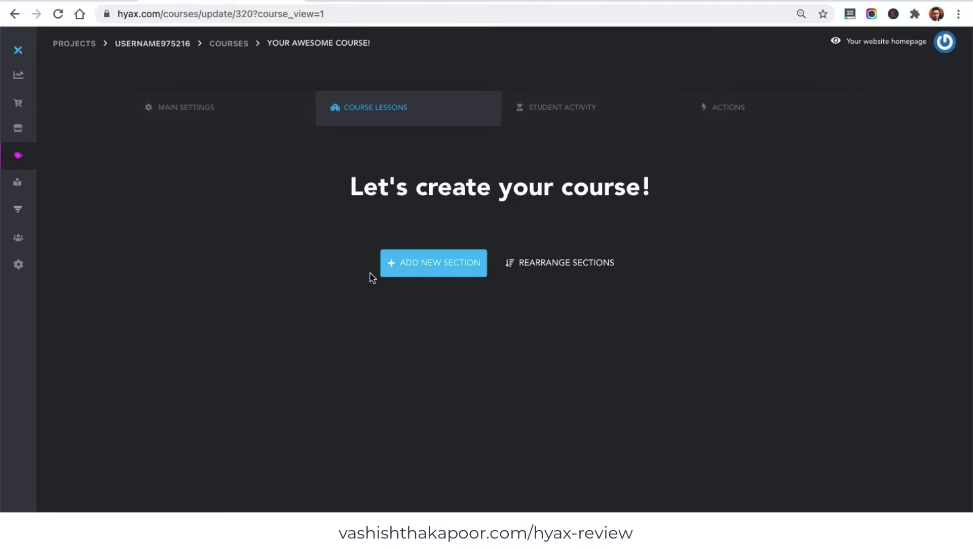
click(437, 262)
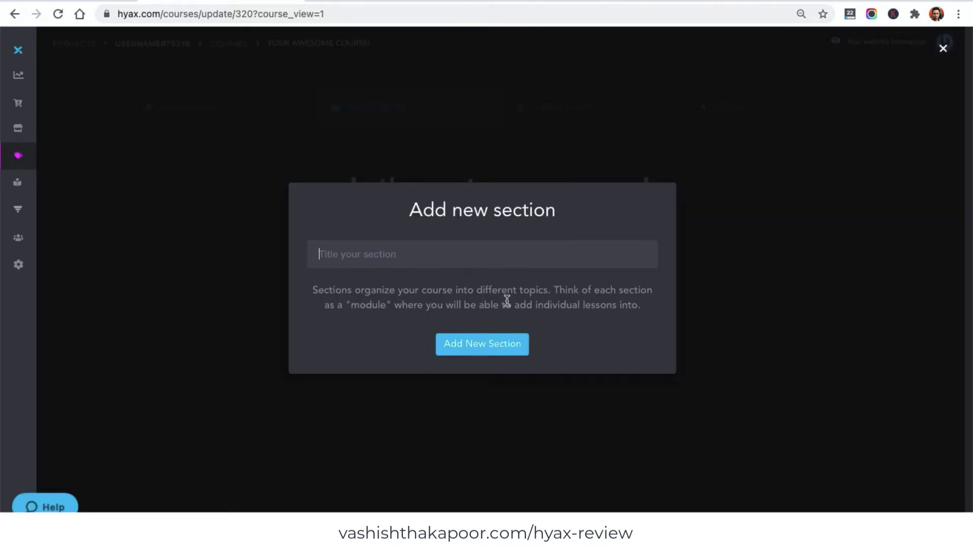
text(Bas)
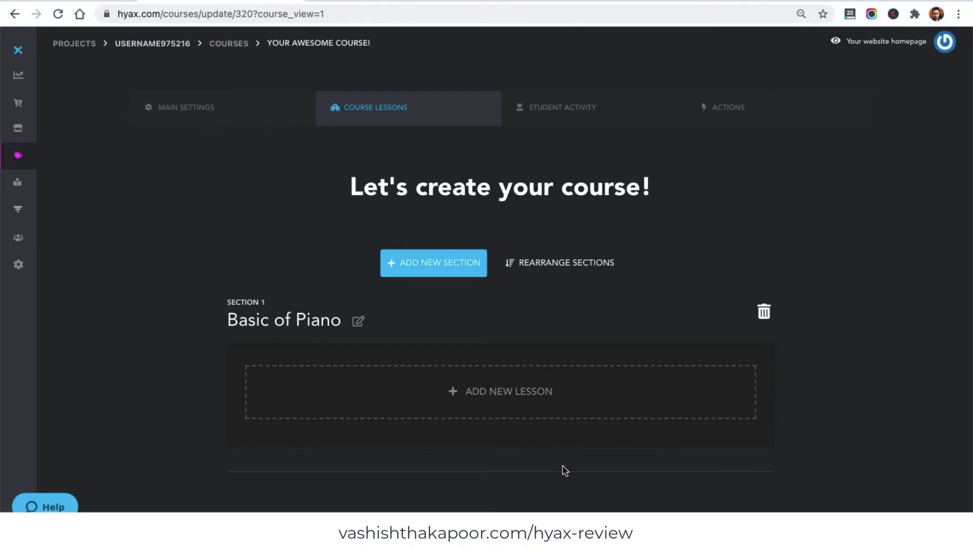
- Create a regular lesson titled basics inside Basic of Piano
click(472, 375)
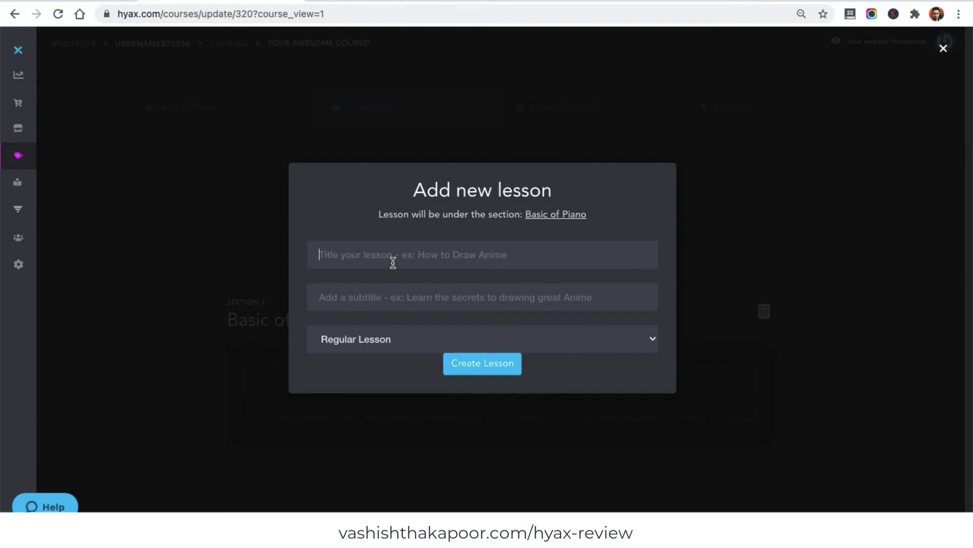
text(basics)
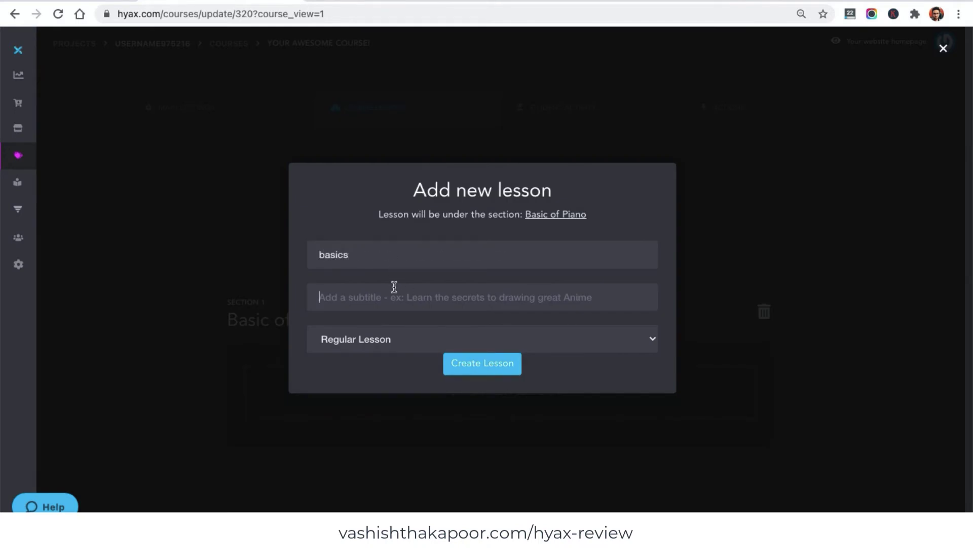
click(398, 338)
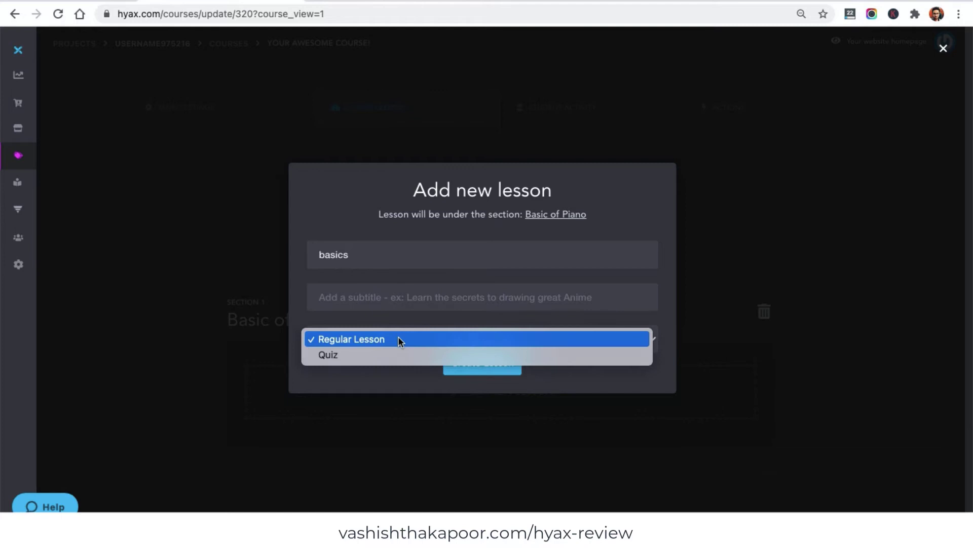
click(398, 339)
click(504, 363)
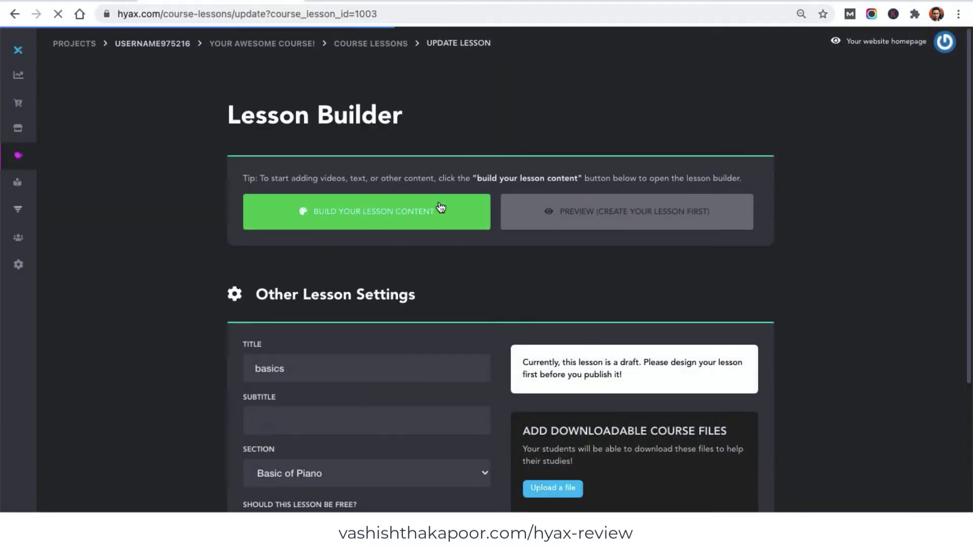
- Open the lesson content editor and change the headline to 'Basics of Piano'
click(372, 426)
scroll(401, 434, down, 2)
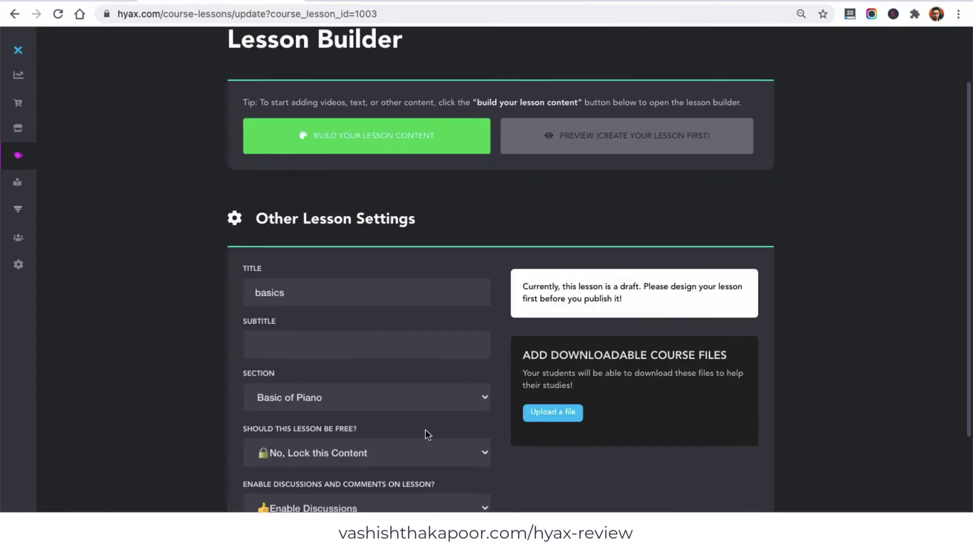
scroll(427, 432, up, 2)
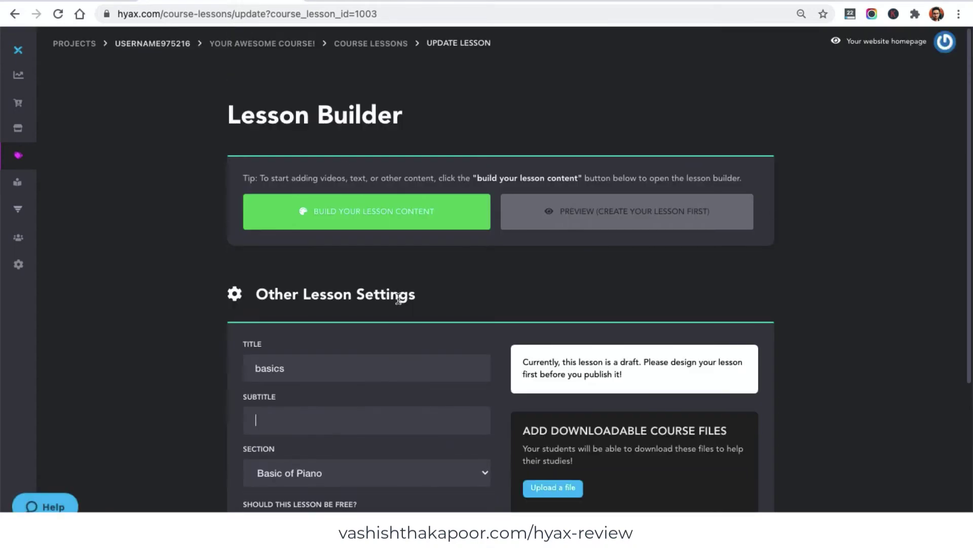
click(339, 223)
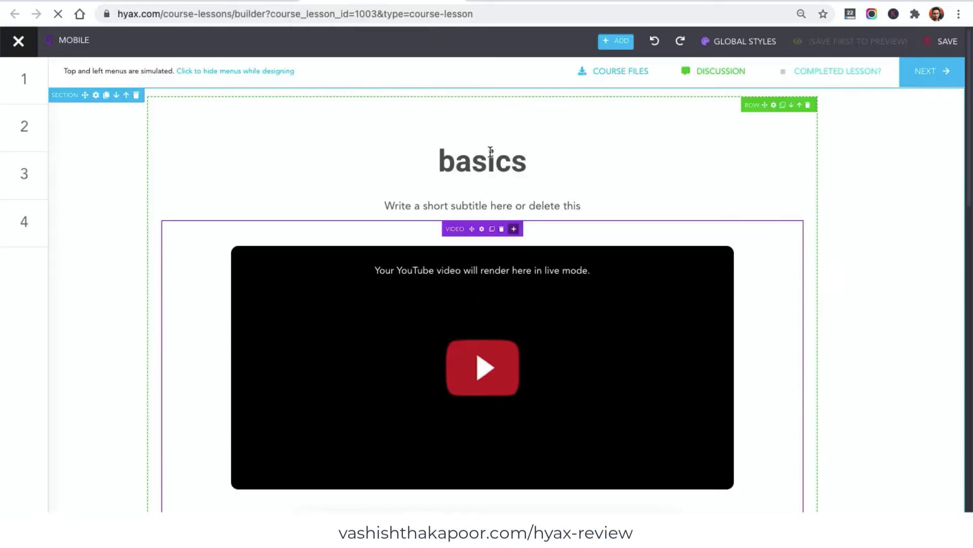
double_click(477, 172)
text(Ba)
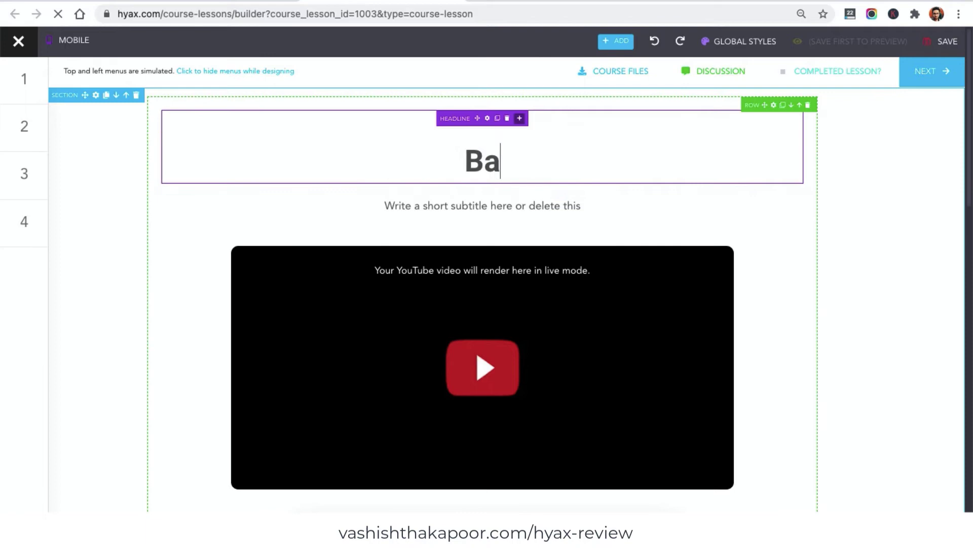
text(sics of Piano)
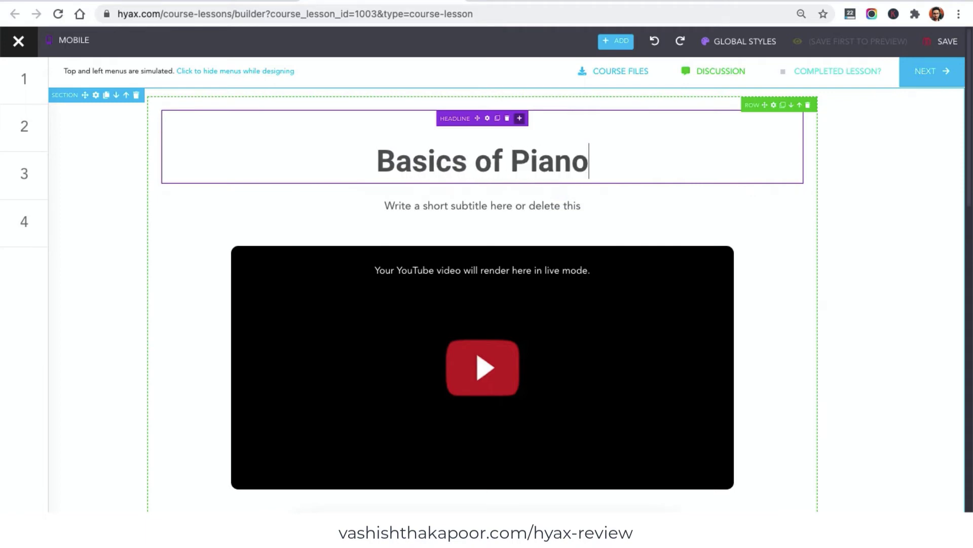
- Replace the placeholder subtitle with 'Lorem ipsum dolor sit amet'
triple_click(438, 197)
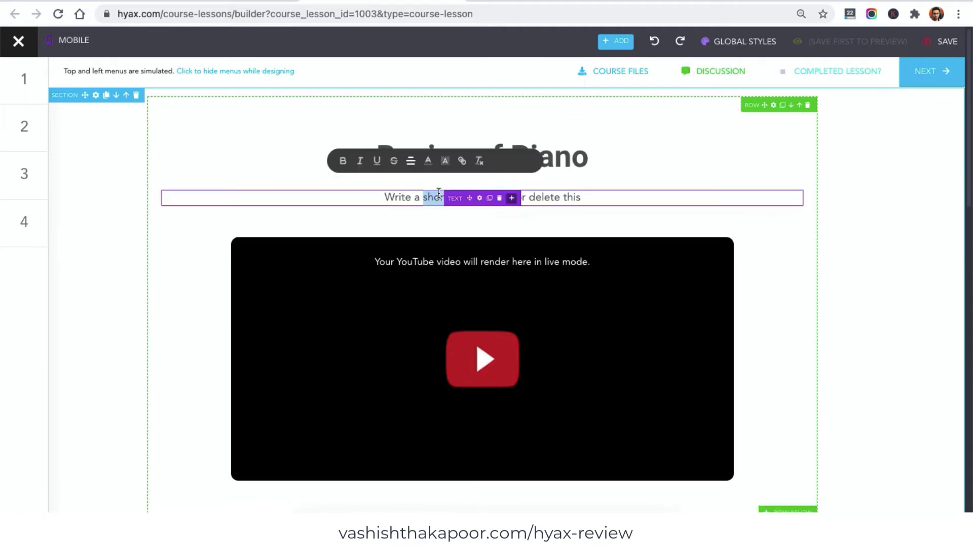
key(BackSpace)
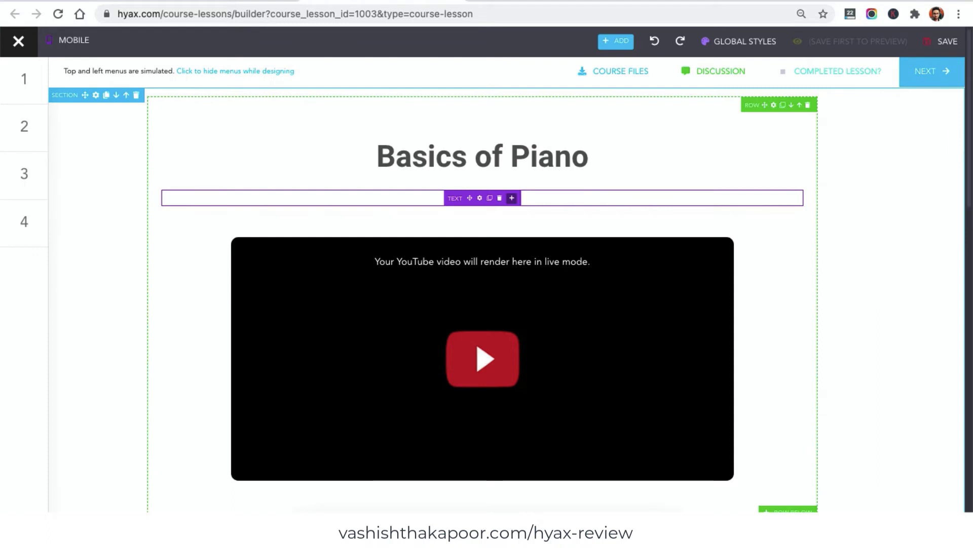
text(Lorem ipsum dolor sit amet)
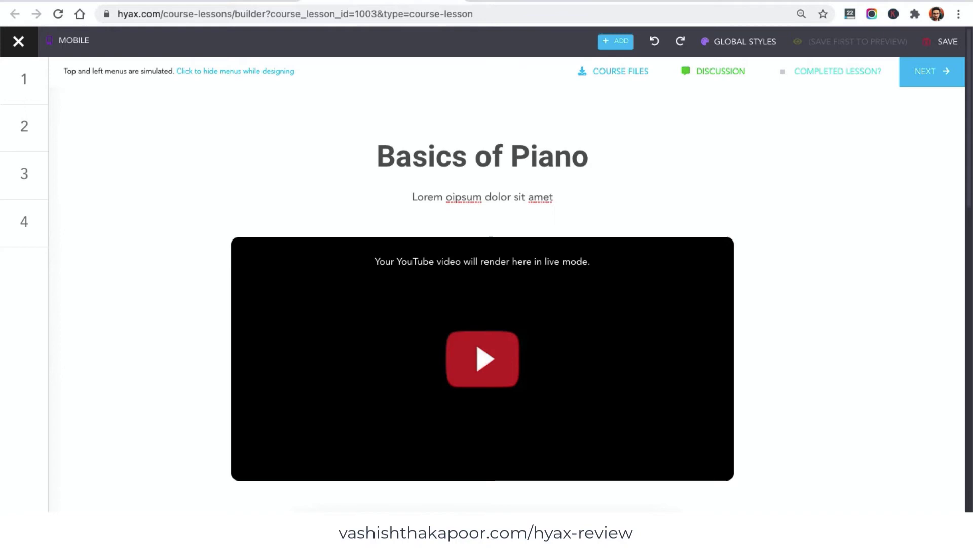
- Search Google for 'basics of piano' and copy a YouTube piano lesson's address
key(ctrl+t)
text(basic )
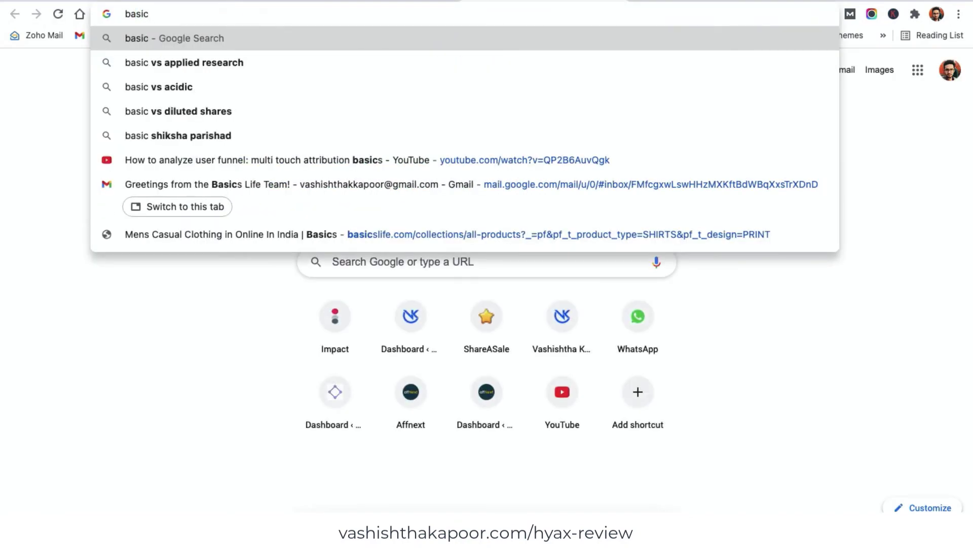
text(s of piano)
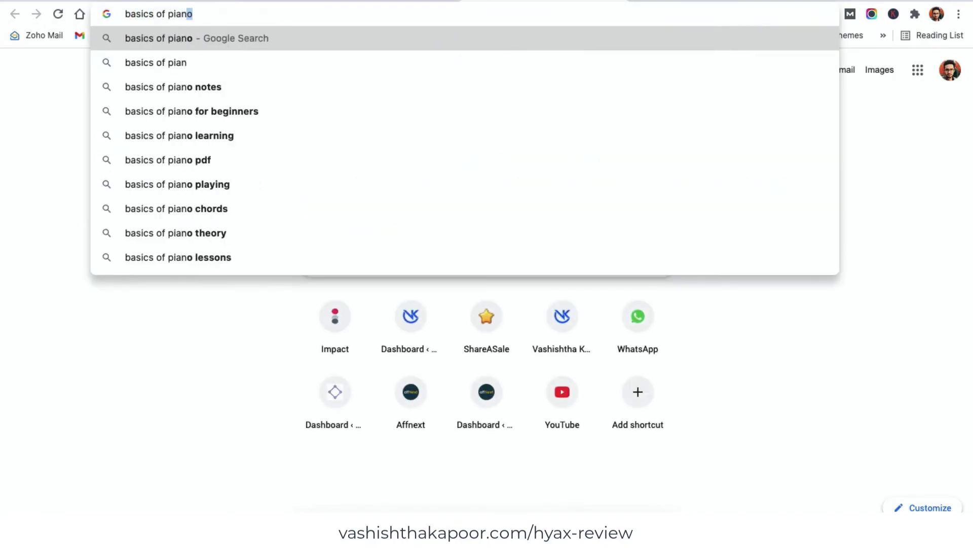
key(Return)
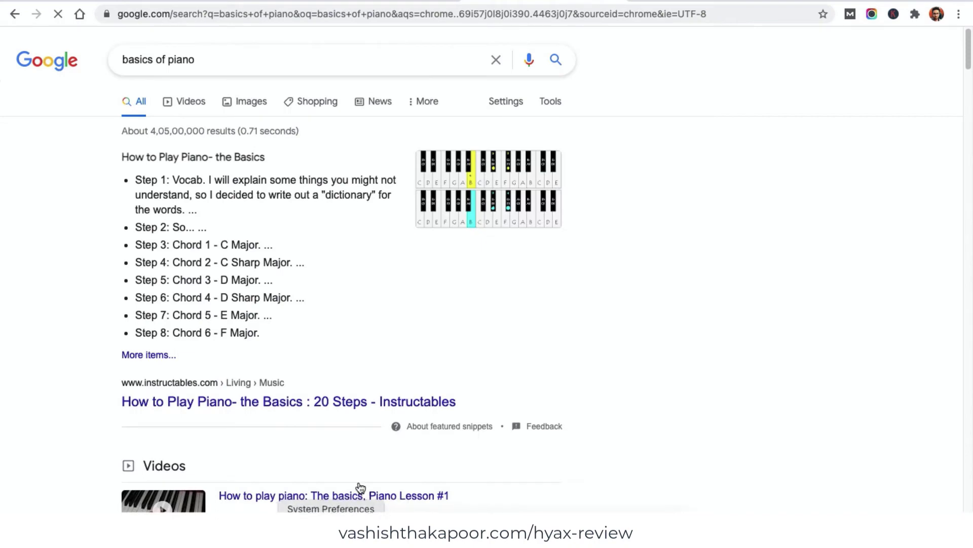
scroll(351, 431, down, 4)
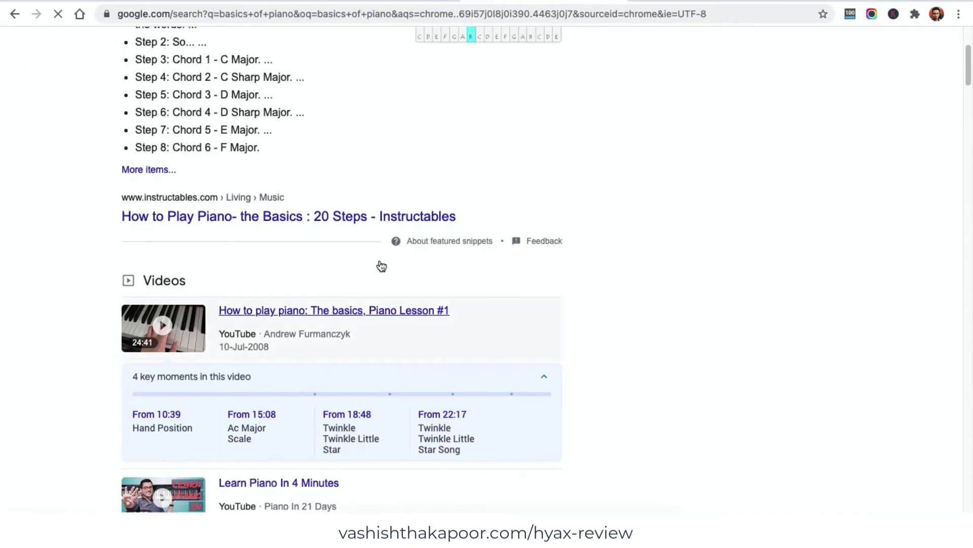
click(407, 19)
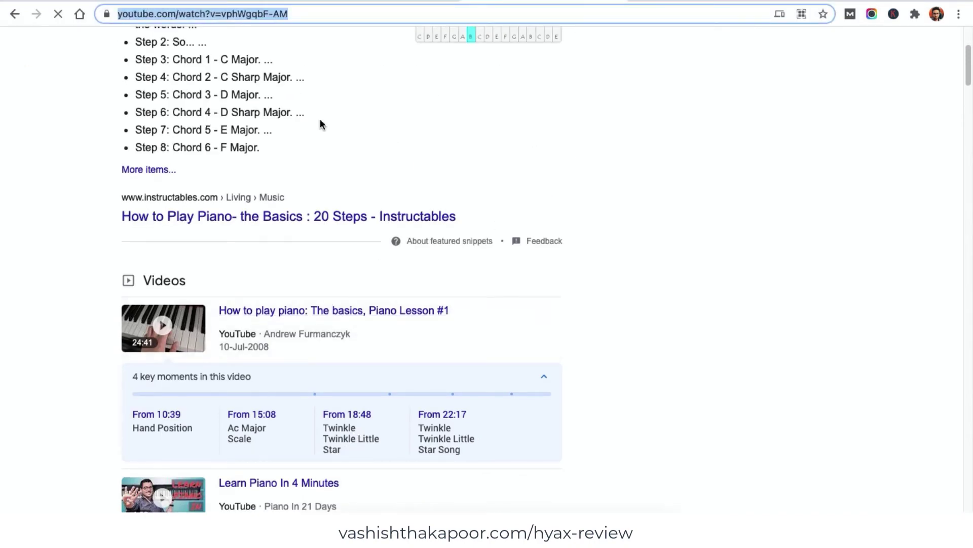
click(357, 4)
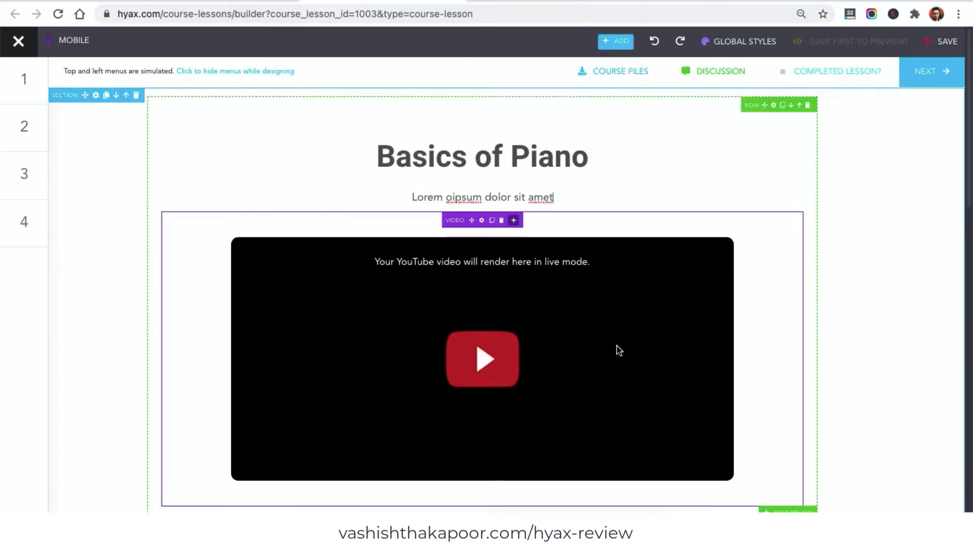
- Paste the copied YouTube URL into the video block and set its width to 88
click(623, 294)
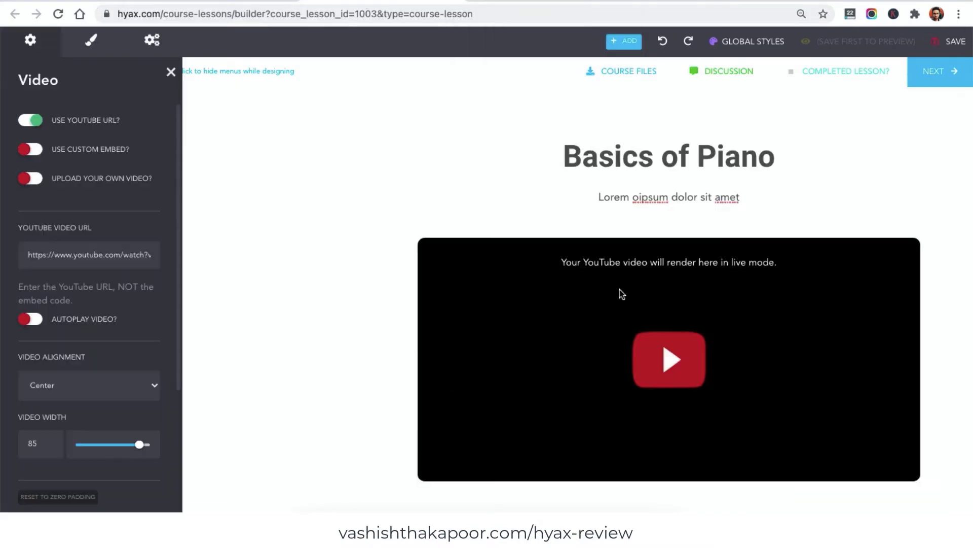
click(112, 254)
key(ctrl+a)
key(ctrl+v)
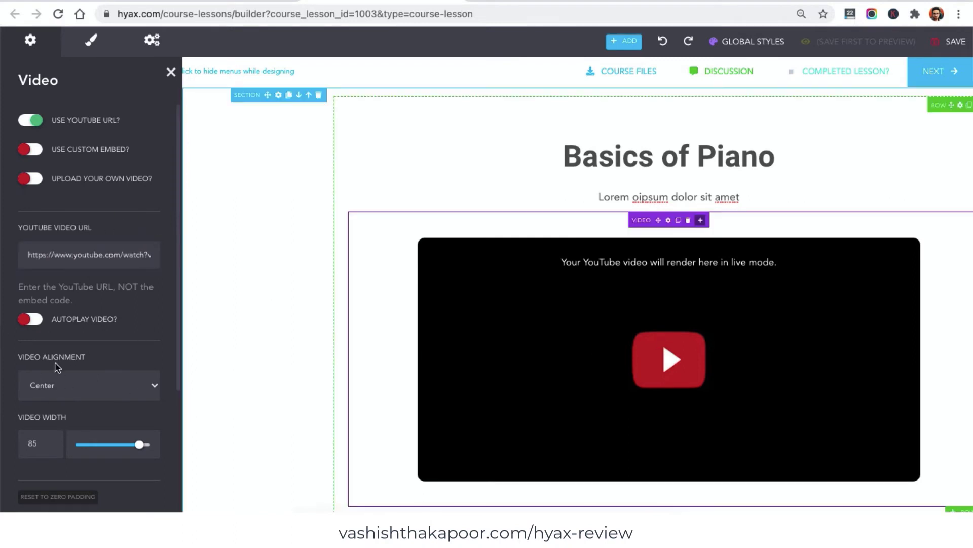
scroll(50, 360, down, 3)
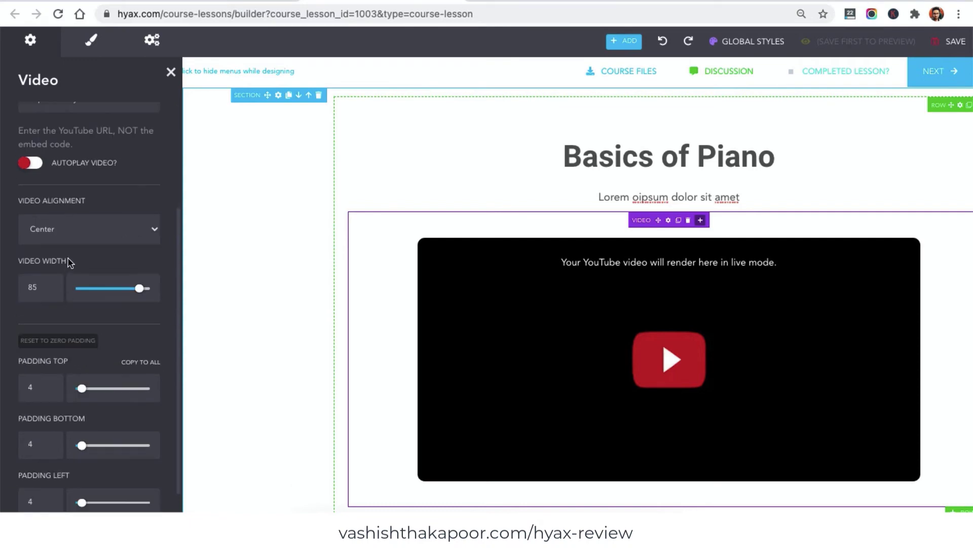
mouse_move(140, 288)
mouse_down()
mouse_move(99, 289)
mouse_move(143, 293)
mouse_up()
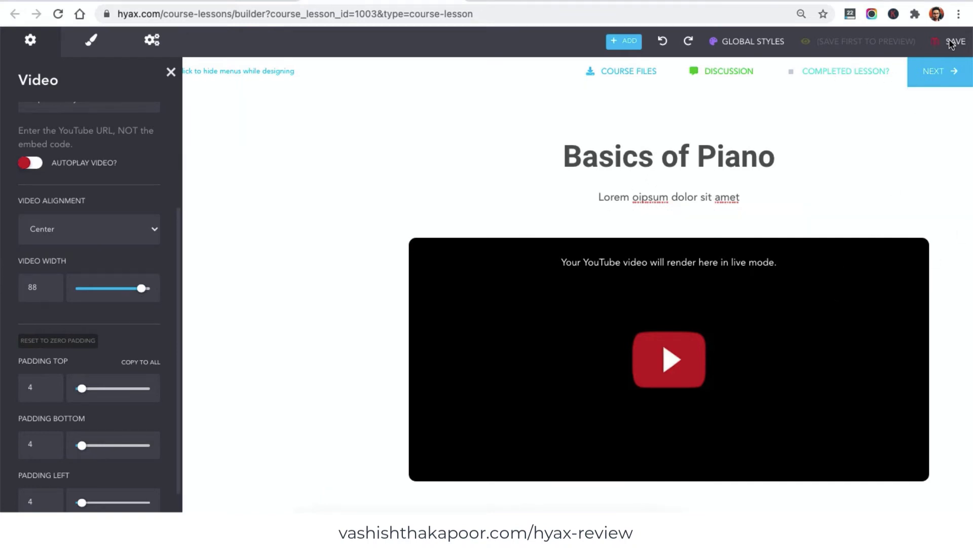
click(171, 72)
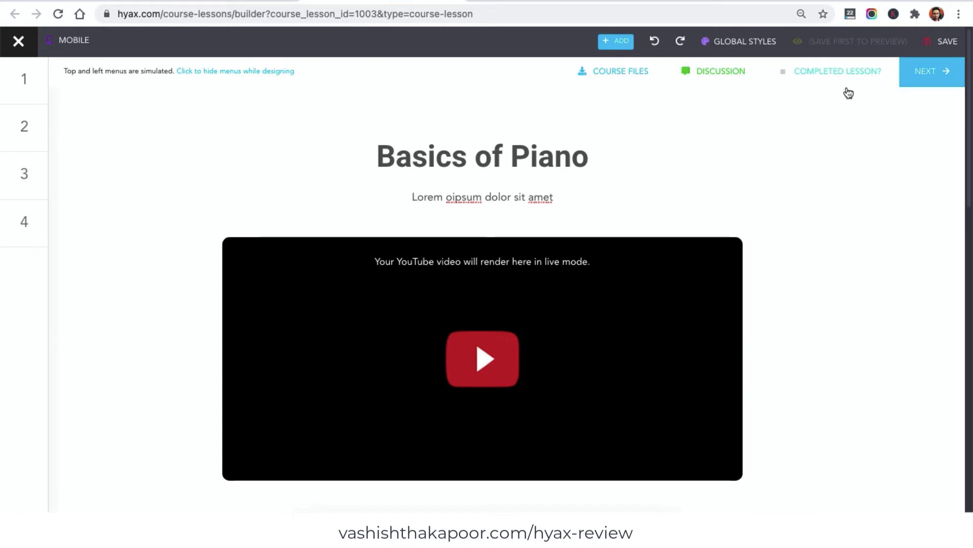
- Save the lesson content, browse the ADD elements panel, and exit the page builder
click(940, 44)
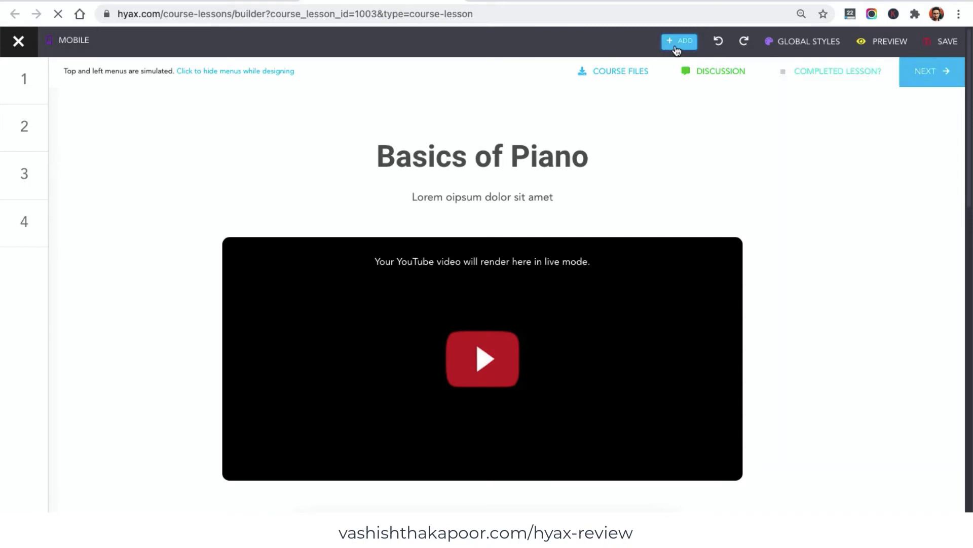
click(678, 42)
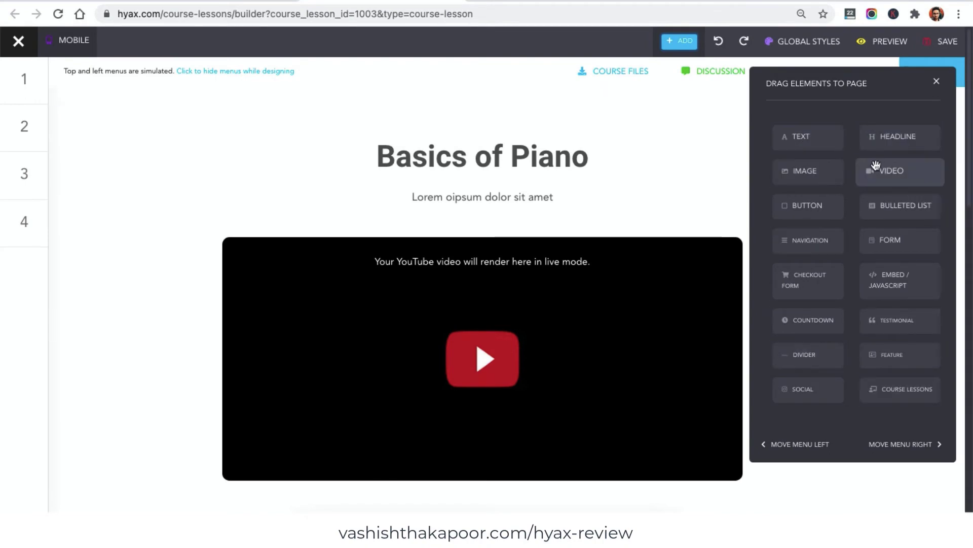
scroll(568, 225, down, 6)
scroll(568, 225, down, 5)
scroll(509, 152, up, 5)
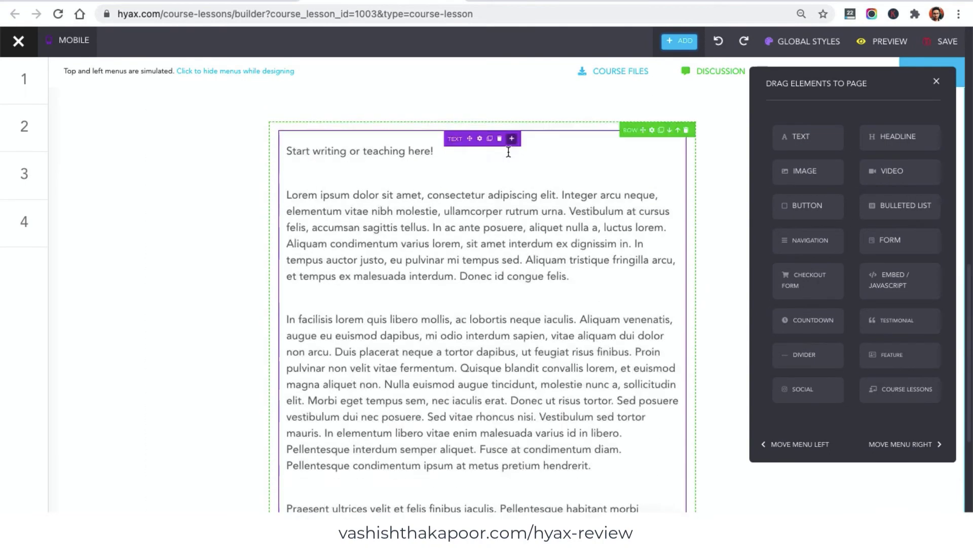
scroll(532, 278, down, 8)
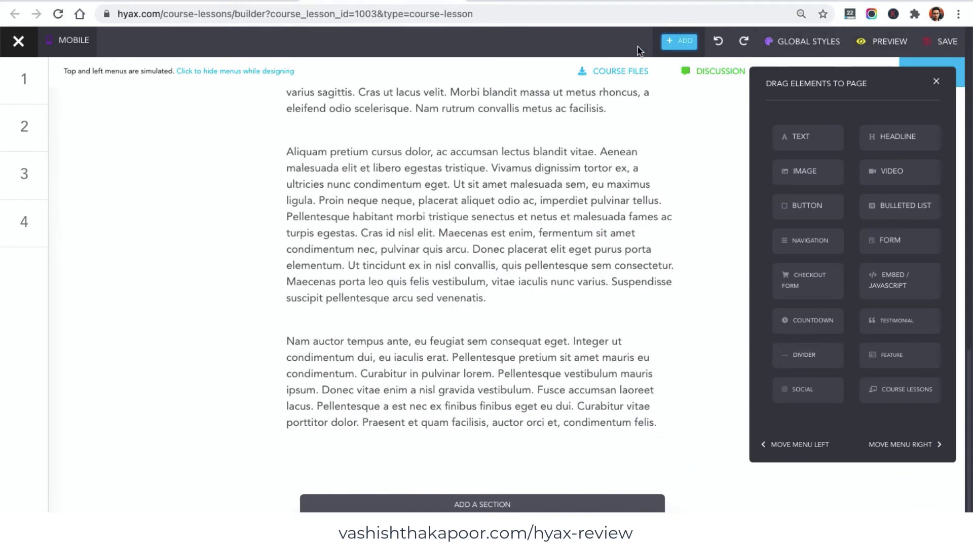
click(22, 45)
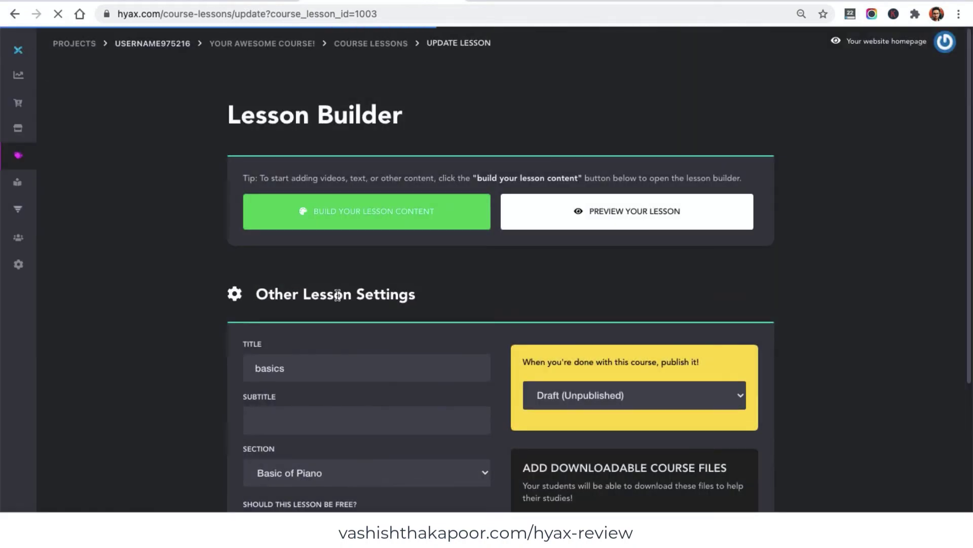
- Preview the basics lesson, then return to the course's lesson list
click(650, 213)
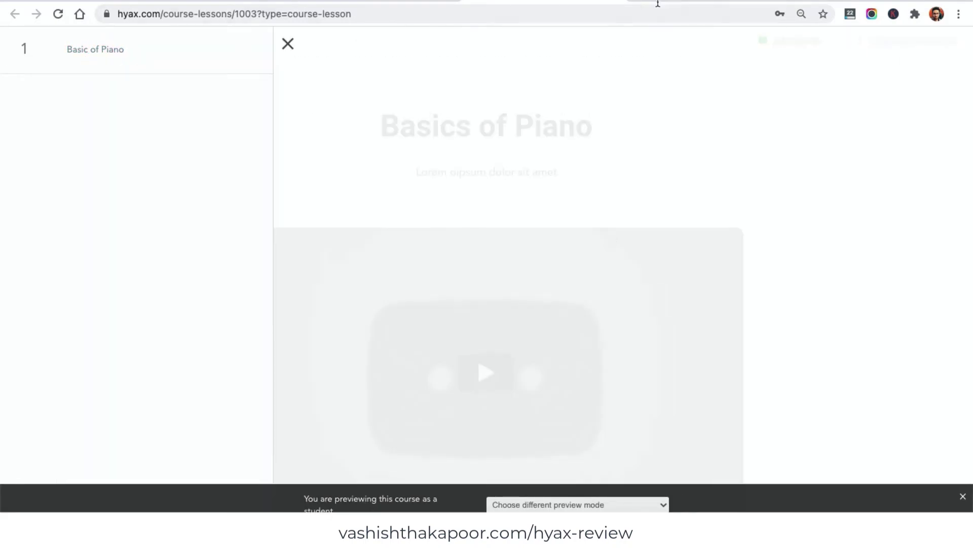
click(608, 2)
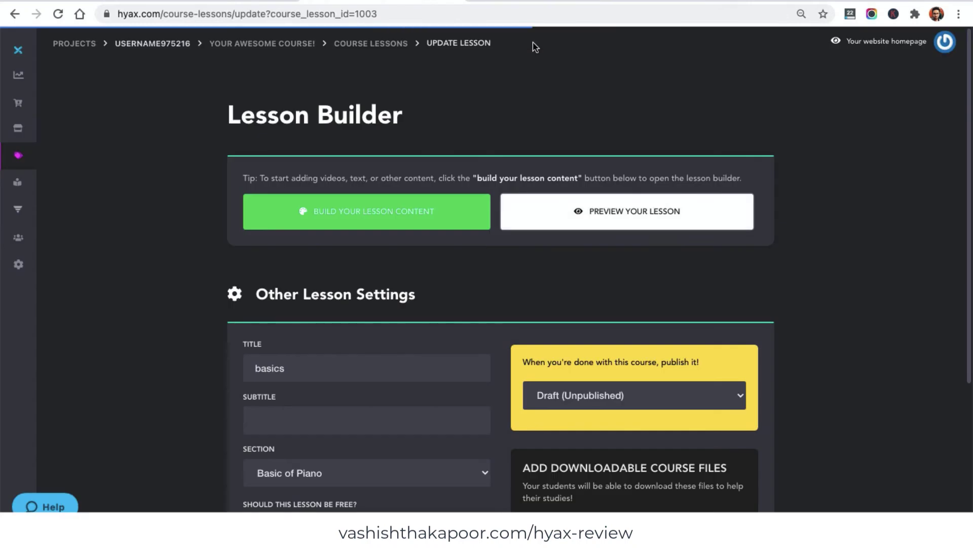
click(387, 47)
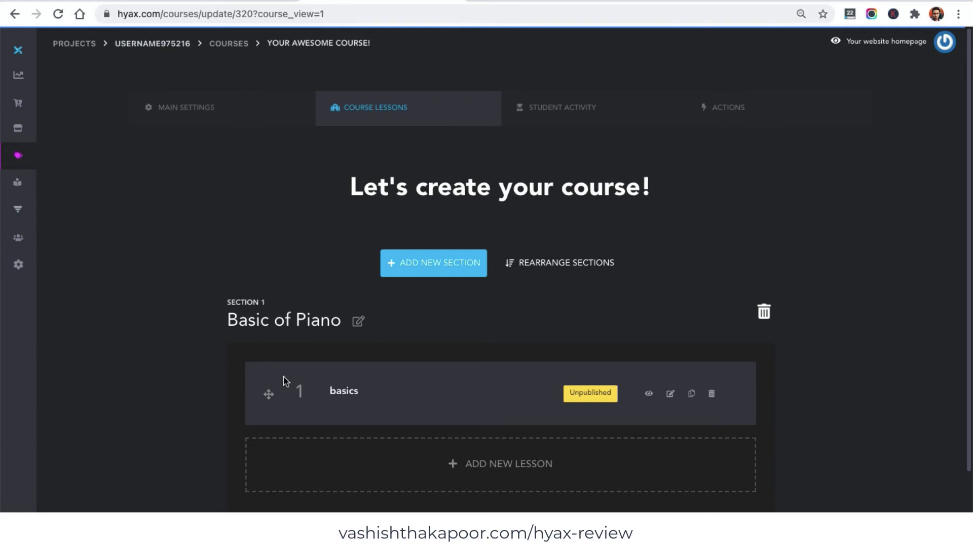
- Create a second lesson titled 'More about the piano' in the Basic of Piano section
triple_click(329, 318)
click(374, 398)
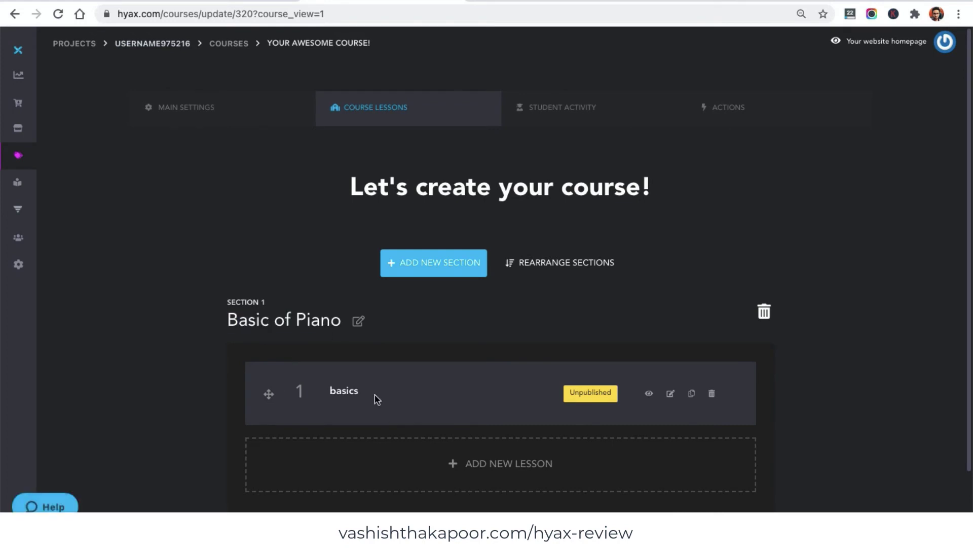
click(509, 461)
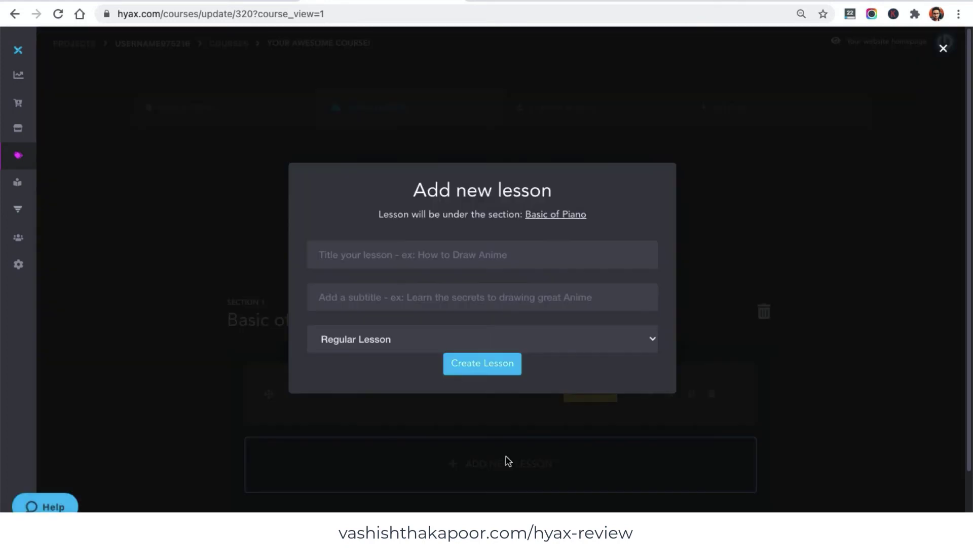
text(ad)
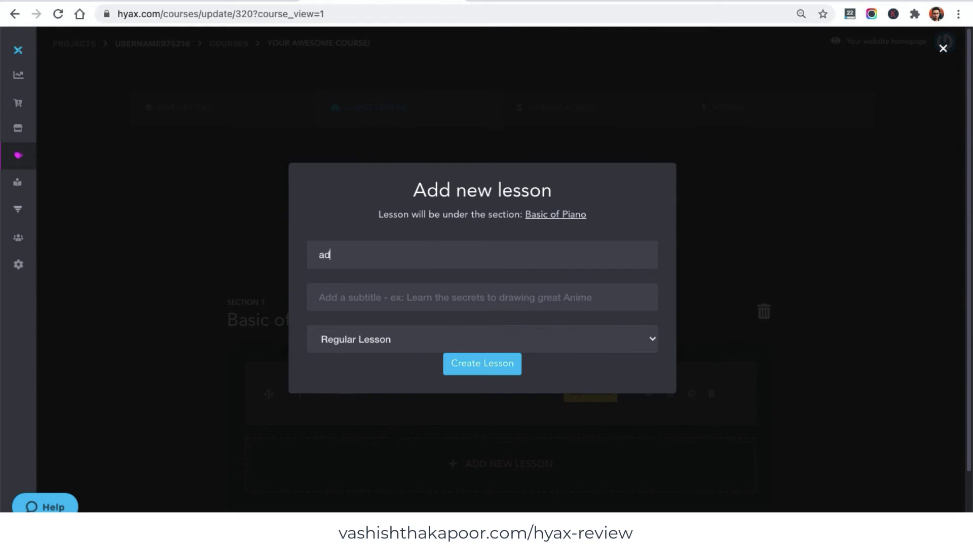
key(BackSpace)
key(BackSpace)
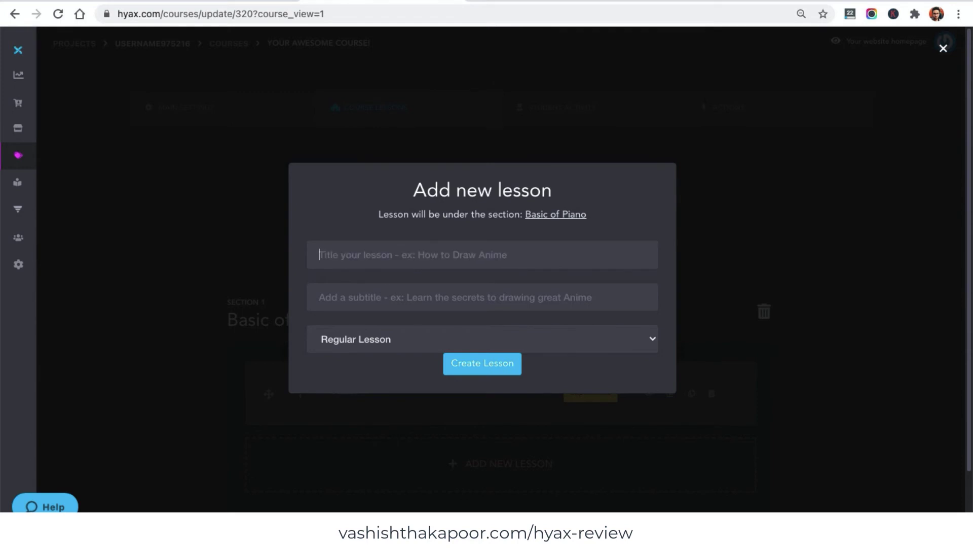
text(More about the piano)
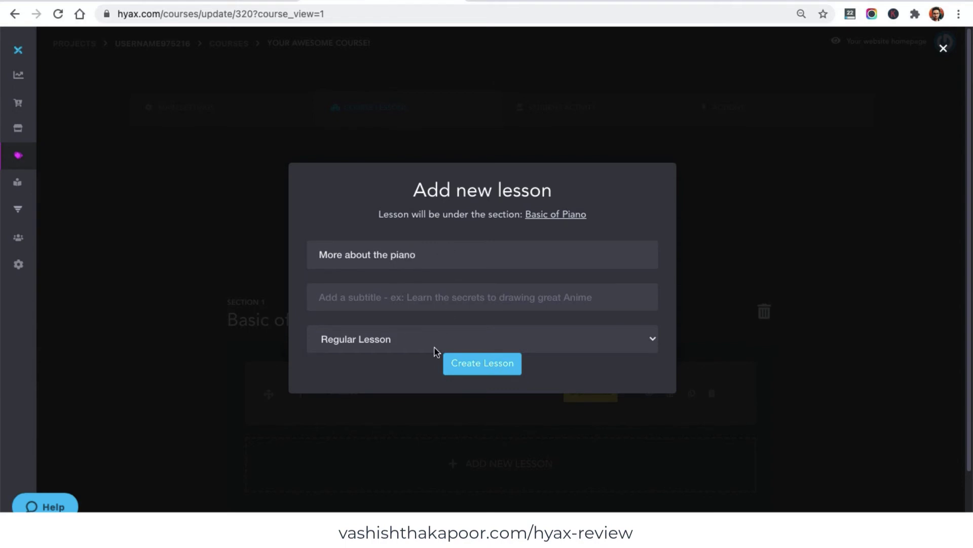
click(467, 368)
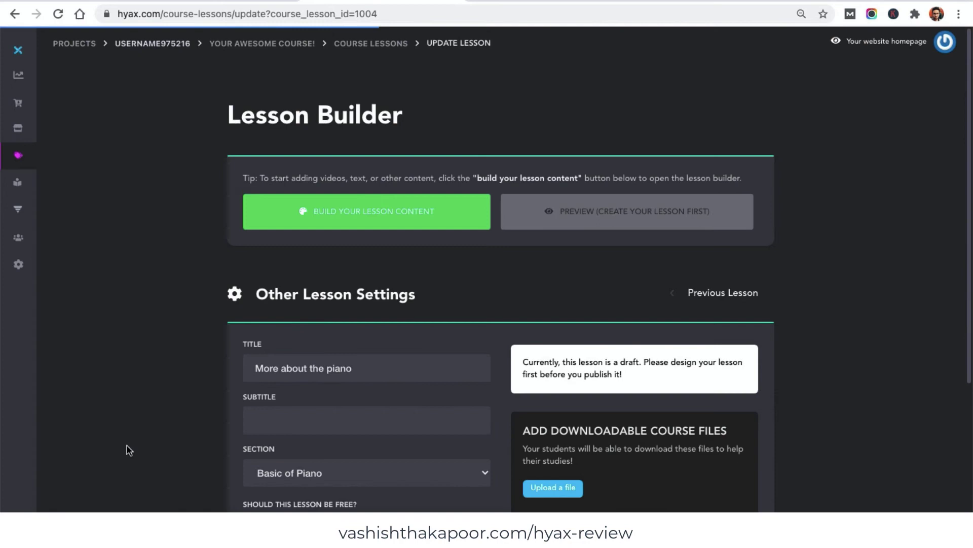
- Open the page builder for the 'More about the piano' lesson content
click(280, 428)
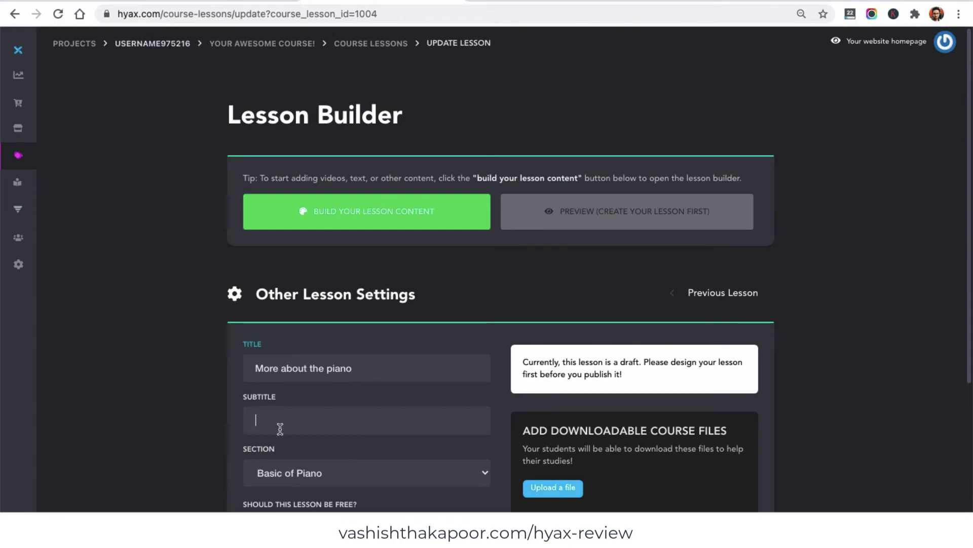
scroll(434, 394, down, 4)
scroll(451, 372, up, 3)
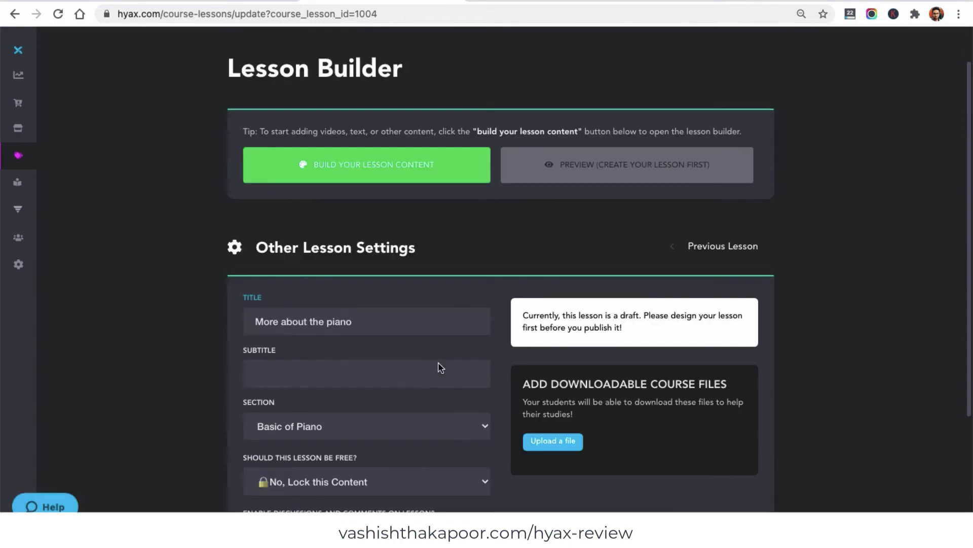
click(326, 159)
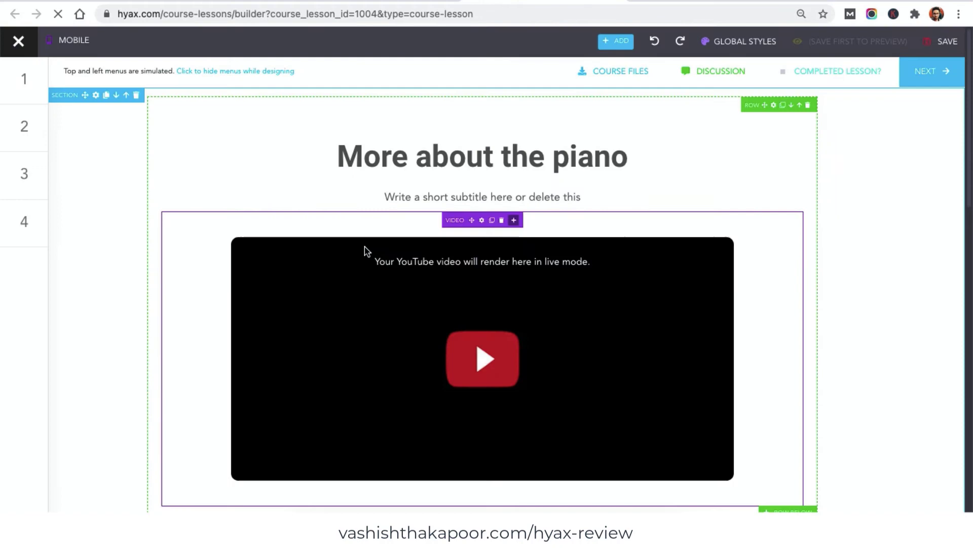
- Switch the lesson's video block from its YouTube link to 'Upload your own video' and bring up the file picker
click(549, 224)
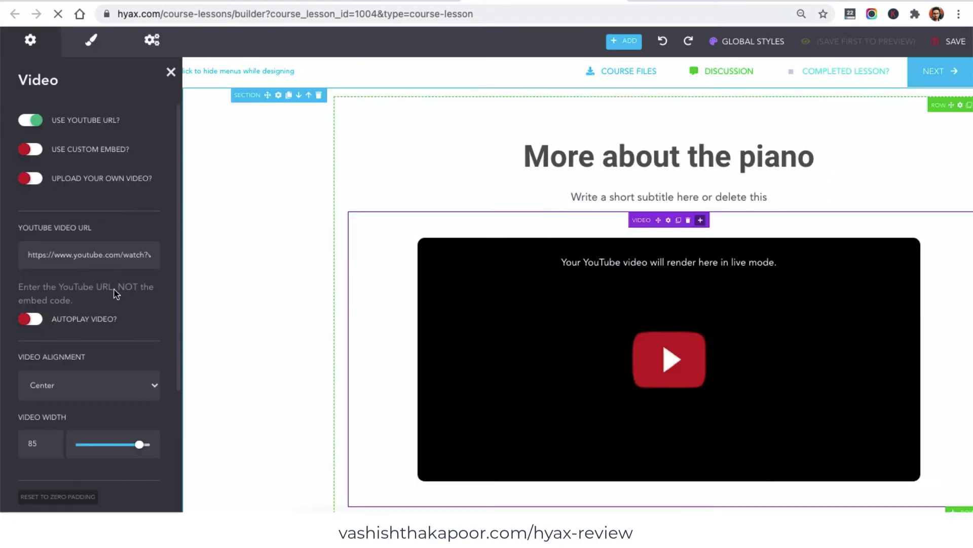
triple_click(108, 257)
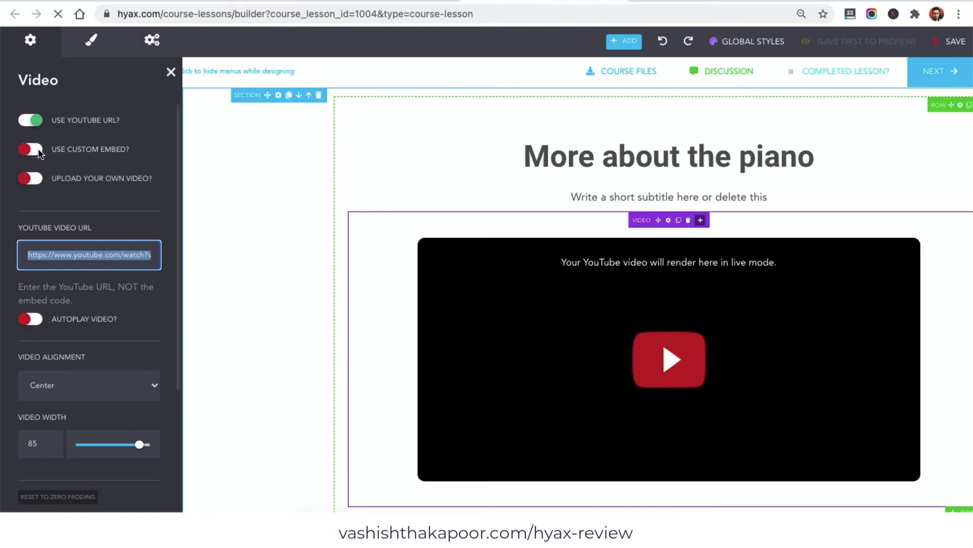
click(32, 178)
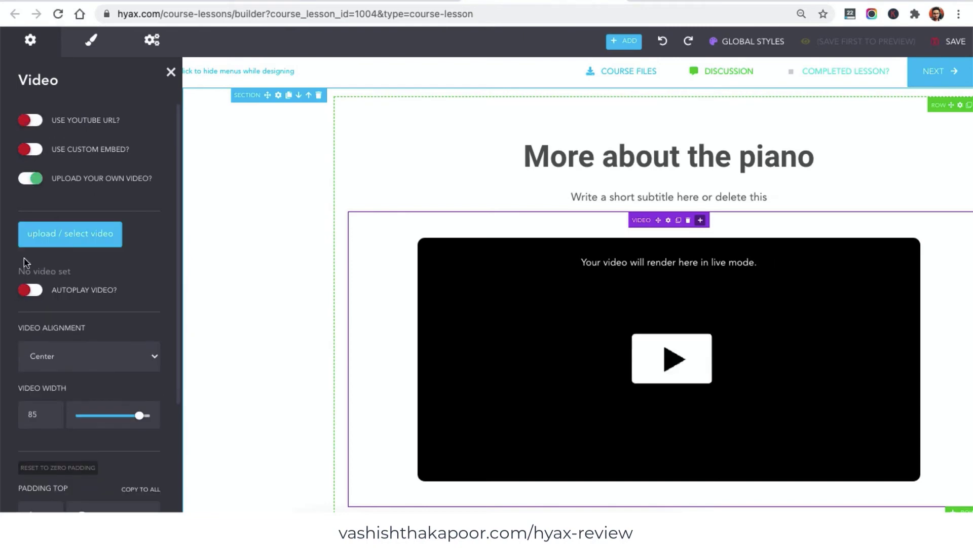
click(107, 228)
click(475, 133)
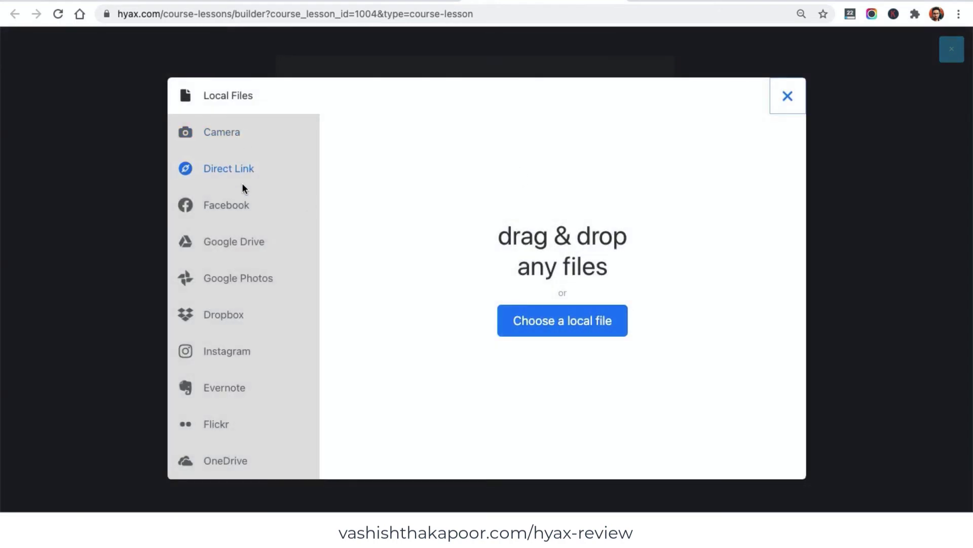
- Check the Google Photos and Dropbox sources, close the picker and Video panel without a video, and save
click(252, 274)
click(230, 314)
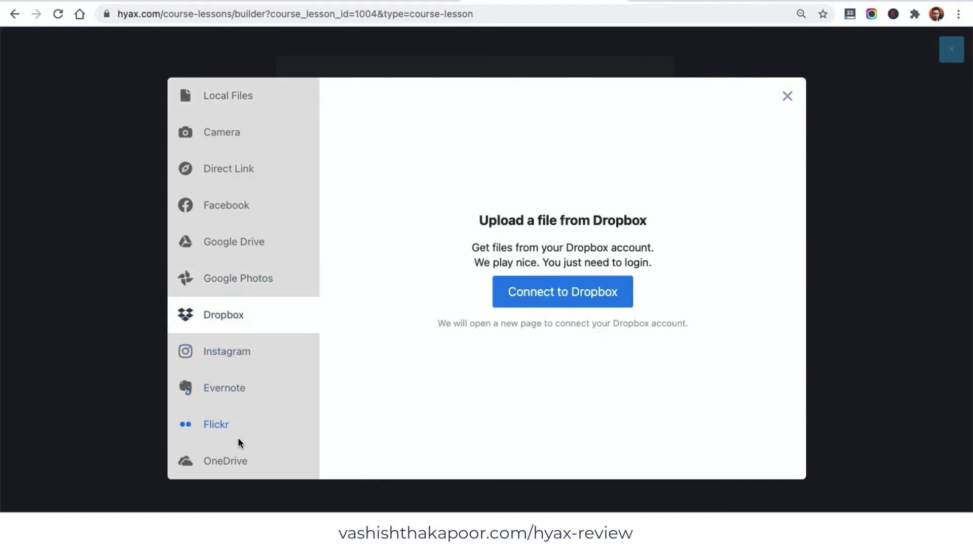
click(788, 96)
click(953, 50)
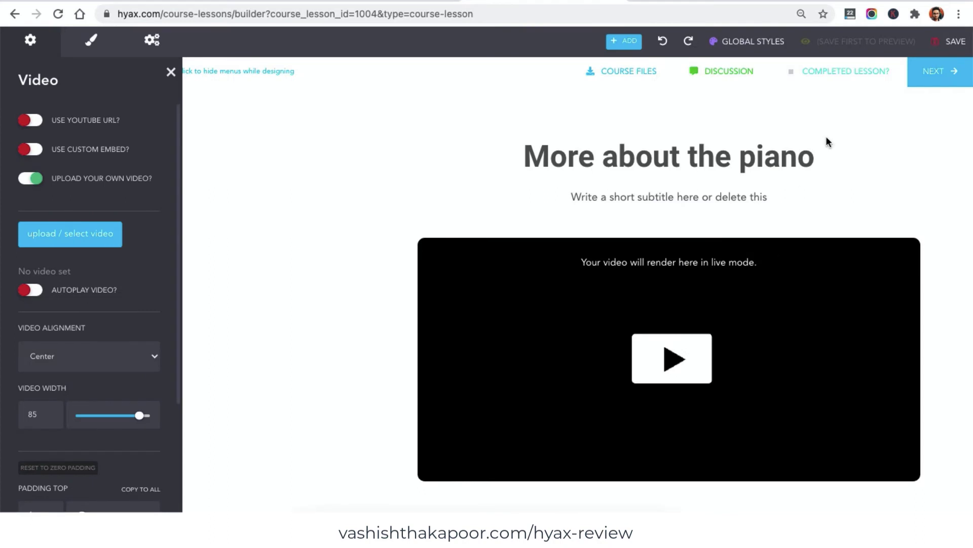
click(949, 41)
click(936, 43)
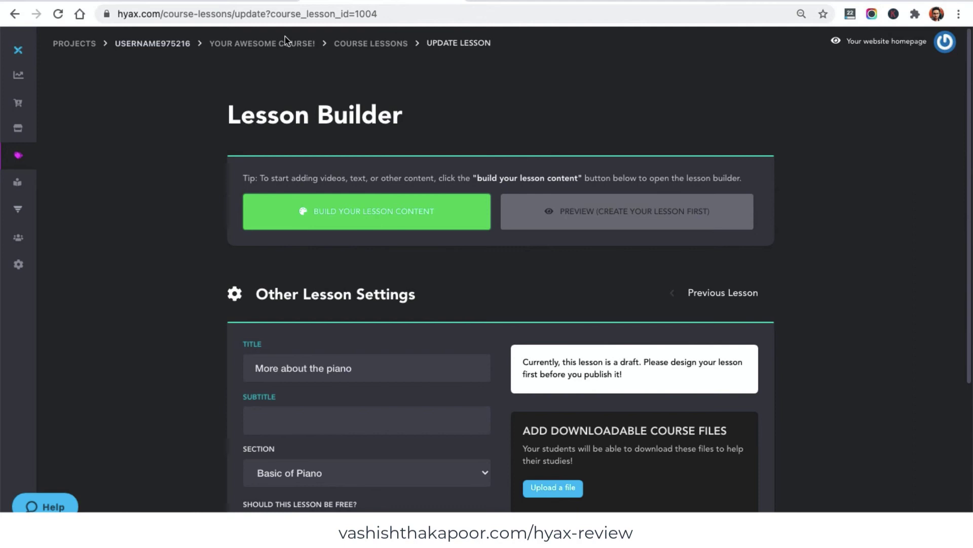
- Go to the course page and list its lessons, 'basics' and 'More about the piano', both Unpublished
click(286, 43)
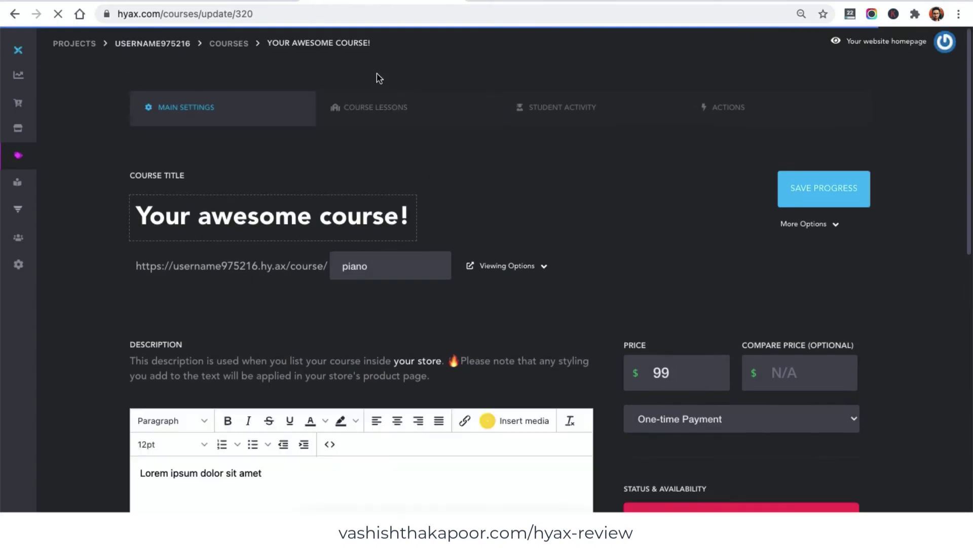
click(395, 117)
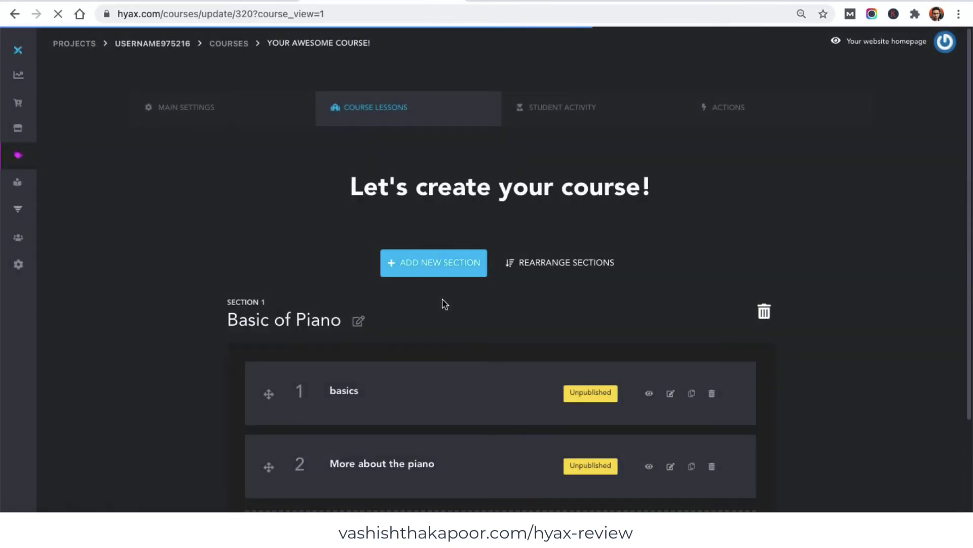
scroll(517, 283, down, 3)
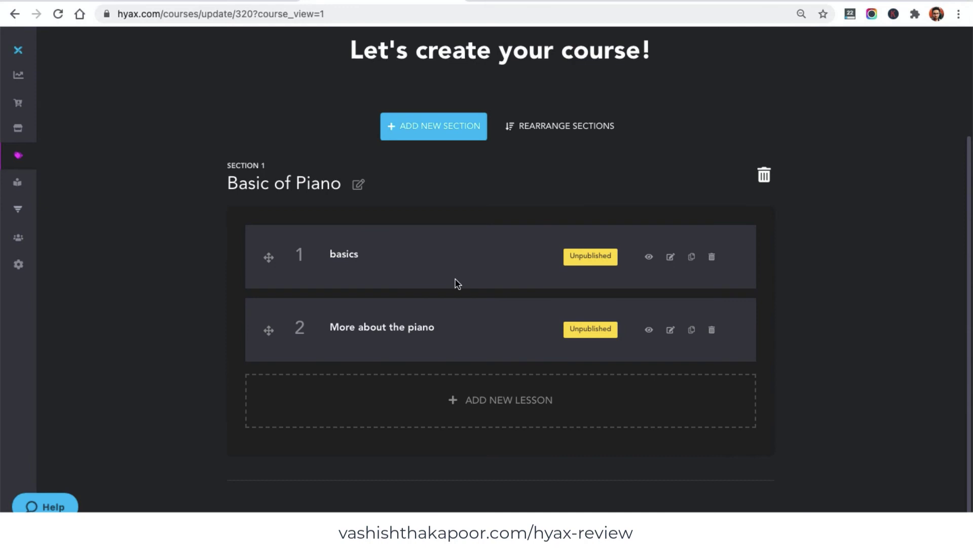
- Set the 'basics' lesson status to Published! and save it
click(603, 261)
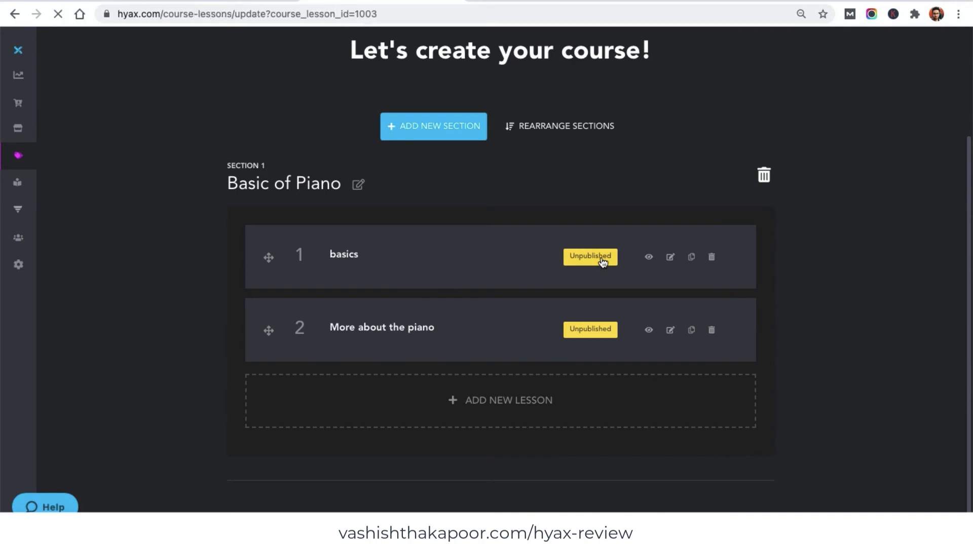
scroll(647, 339, down, 2)
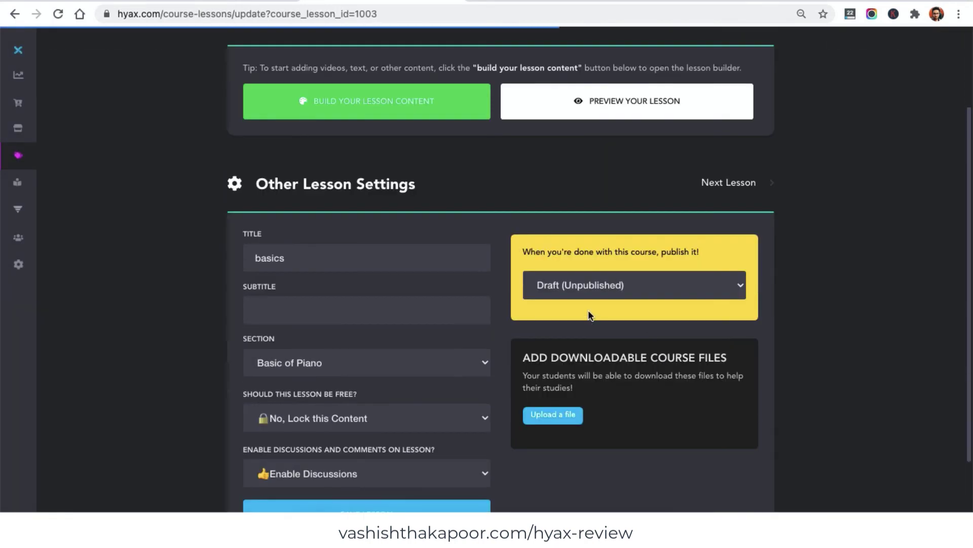
click(579, 291)
click(578, 290)
click(575, 295)
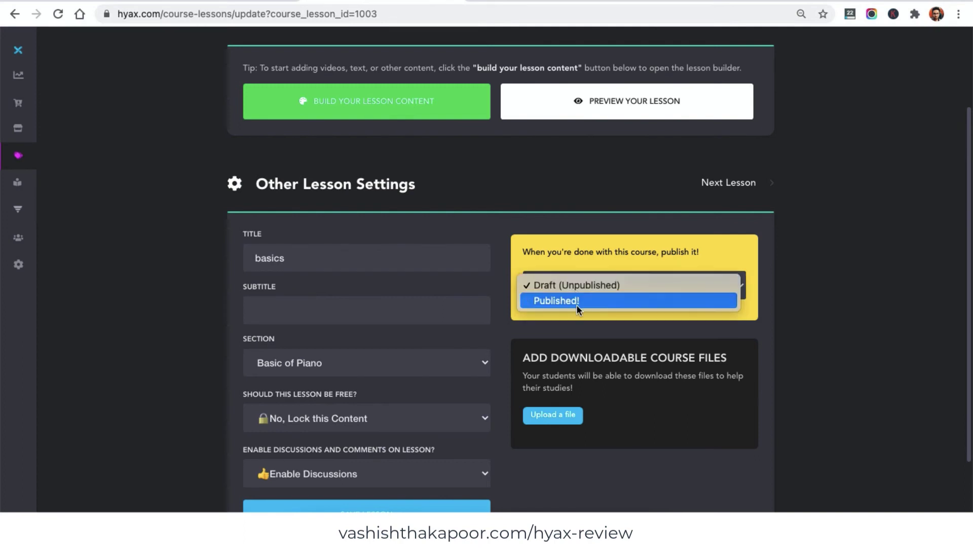
click(576, 302)
scroll(722, 364, up, 2)
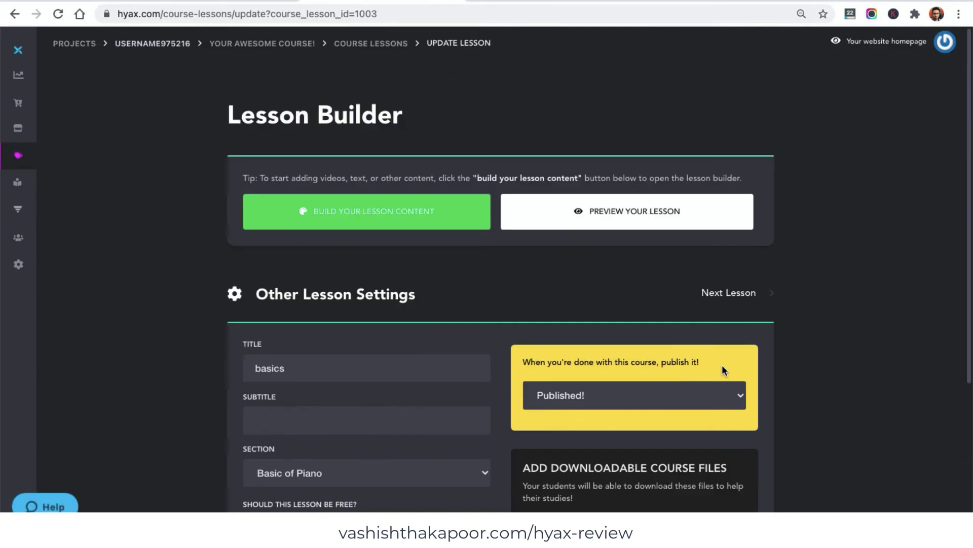
scroll(722, 364, down, 4)
click(437, 419)
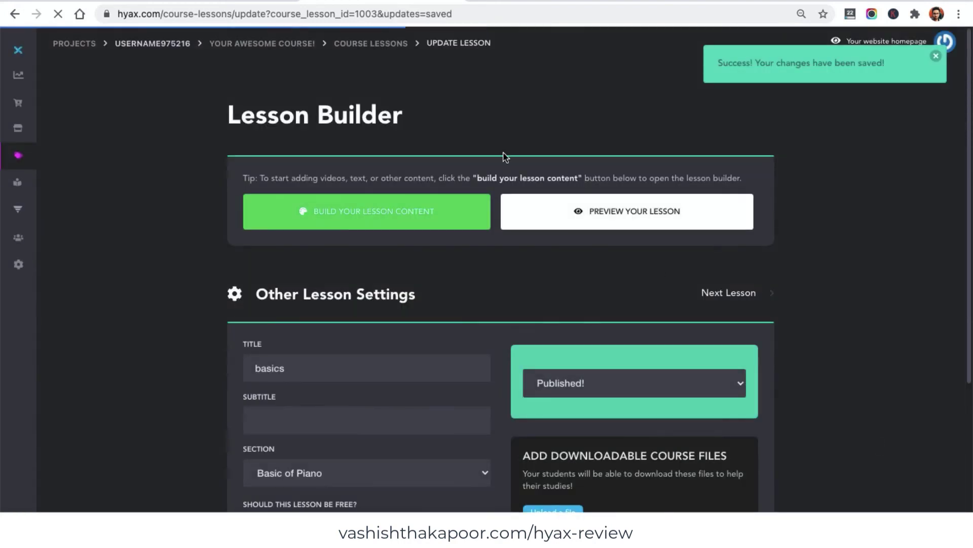
- Set 'More about the piano' to Published!, save it, and return to the course page
click(358, 51)
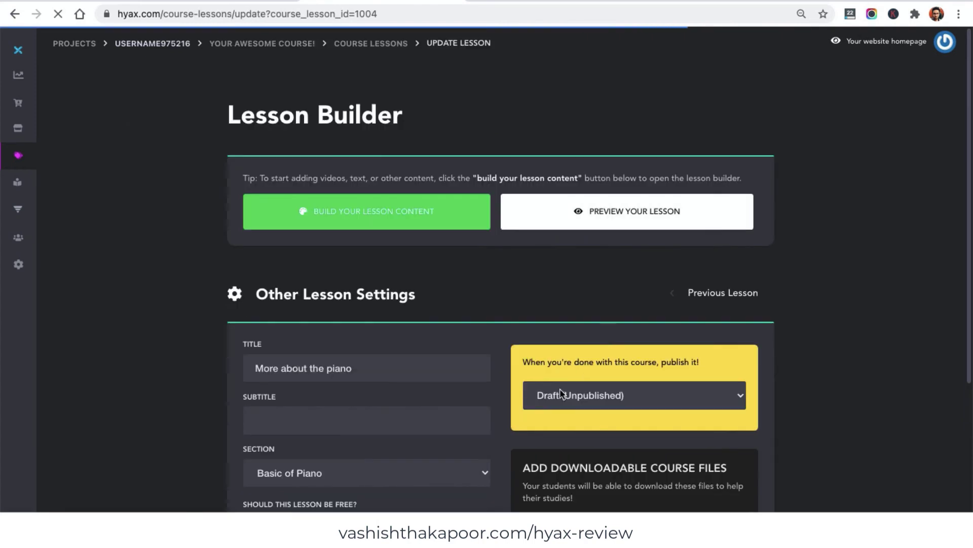
click(560, 398)
click(560, 408)
scroll(357, 335, down, 4)
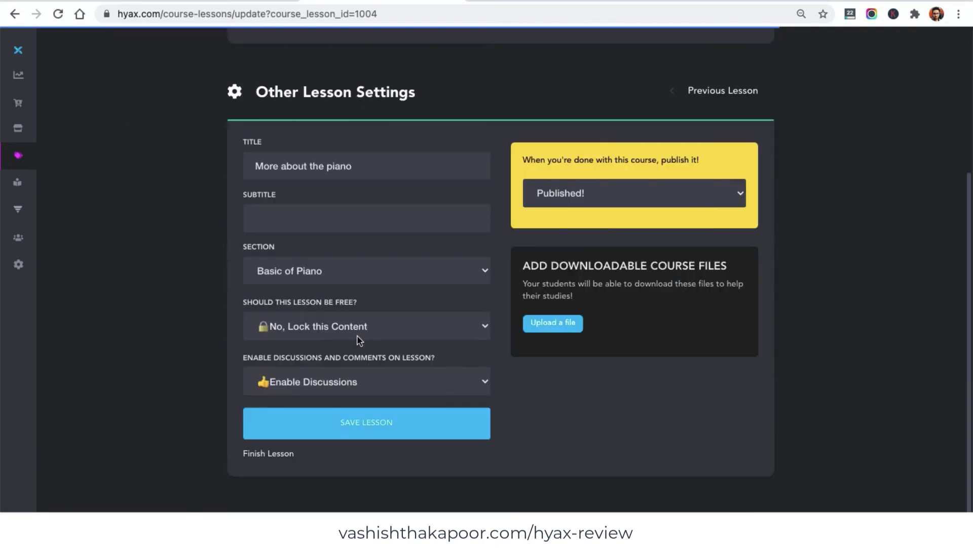
click(329, 423)
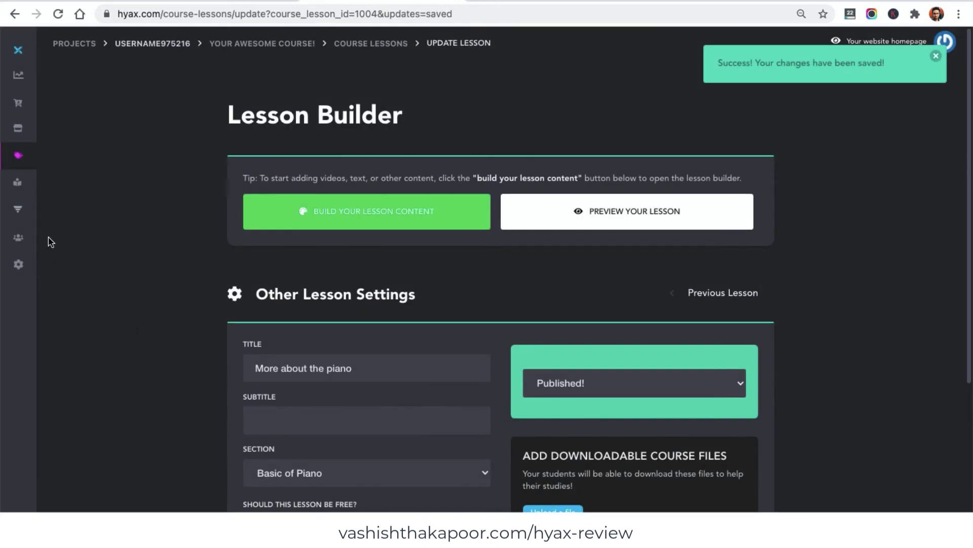
click(282, 43)
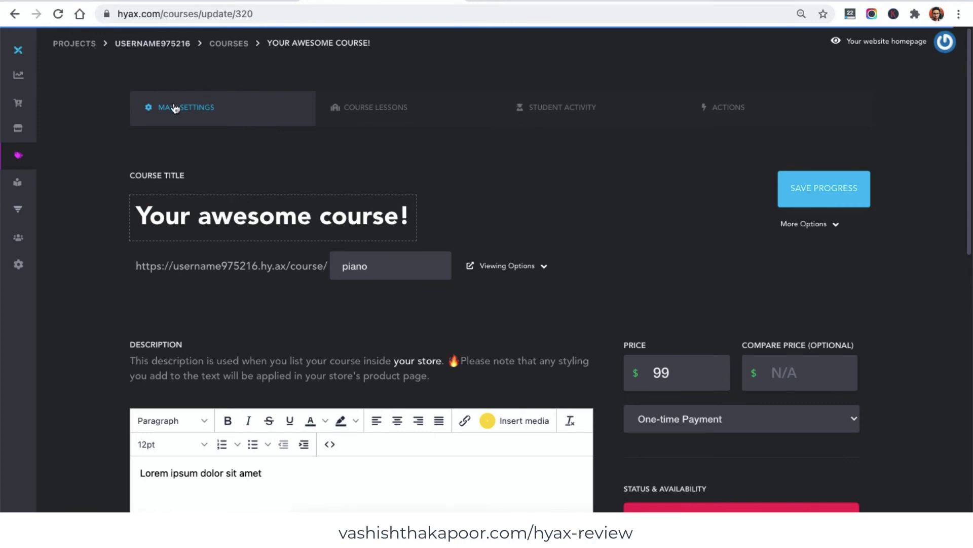
- Review the account activation page's card entry and 15-Day Refund Guarantee, then close it
scroll(702, 333, down, 8)
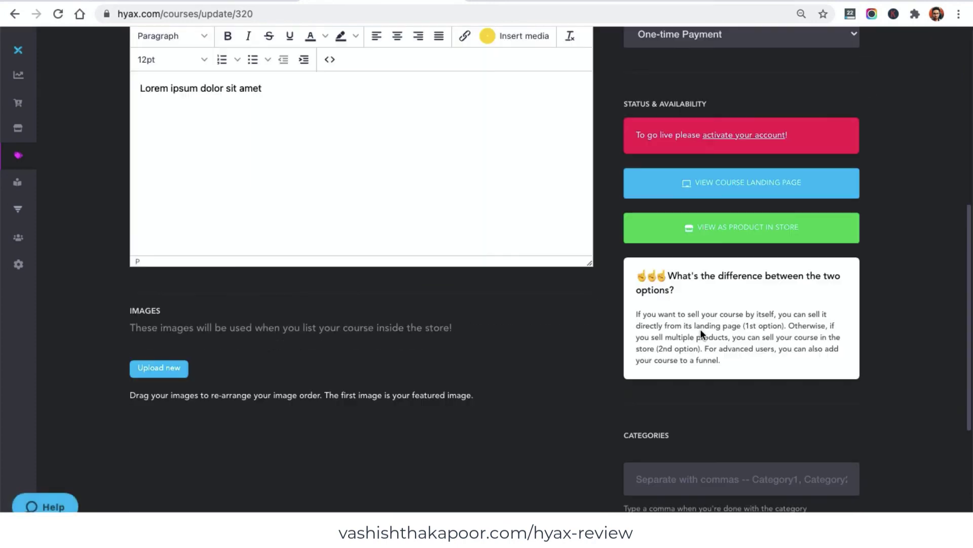
click(762, 134)
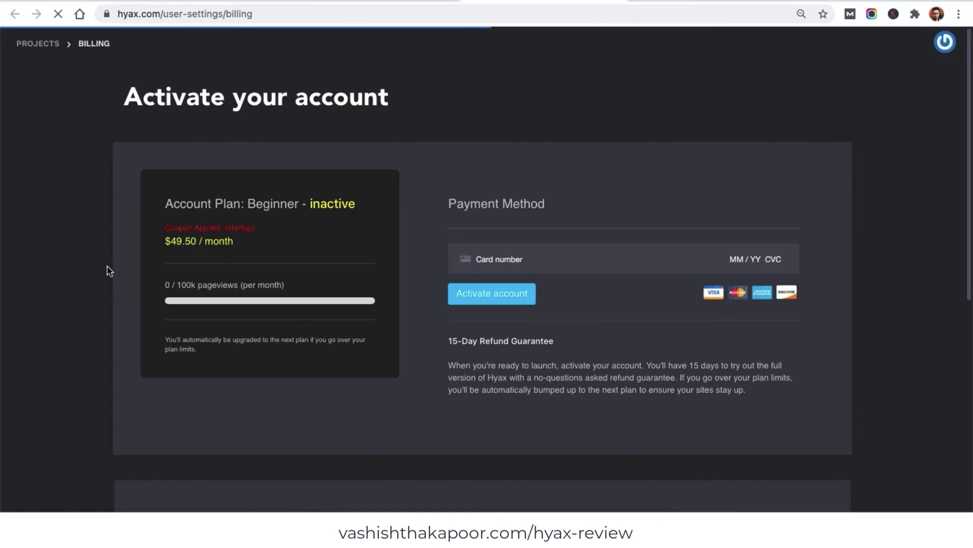
click(492, 253)
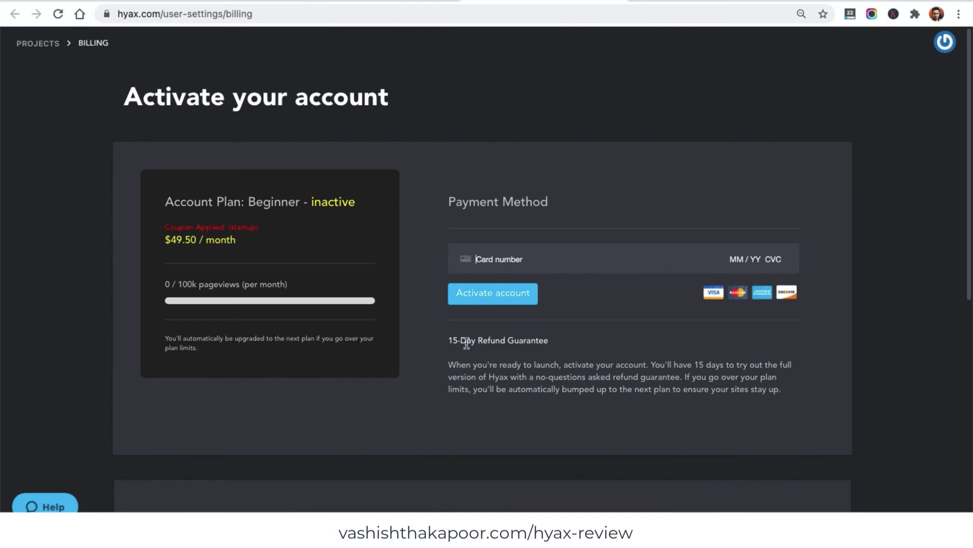
triple_click(451, 337)
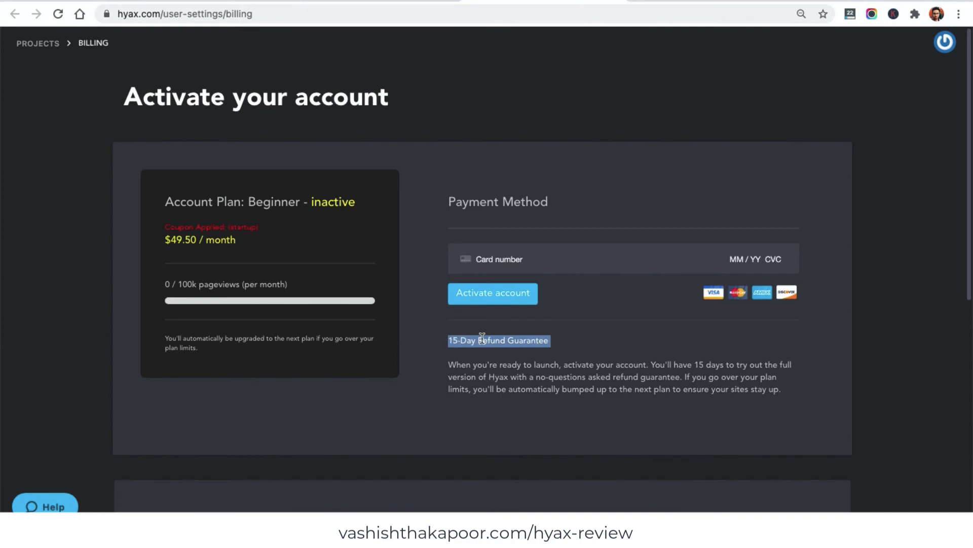
scroll(504, 330, down, 8)
scroll(504, 326, up, 8)
key(ctrl+w)
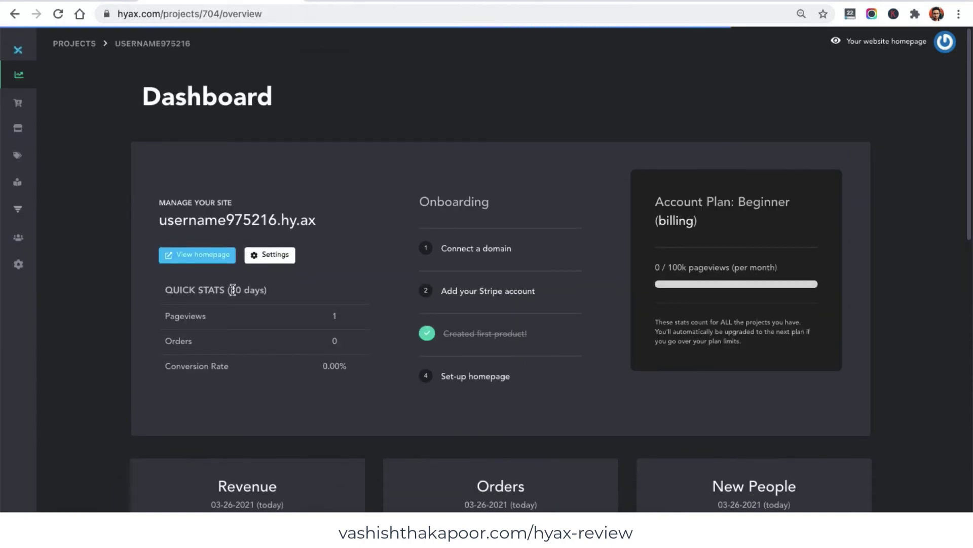
- Show the Payment Gateway & Integrations tab of Project Settings, with Stripe and PayPal disabled
scroll(378, 339, down, 4)
scroll(355, 305, up, 4)
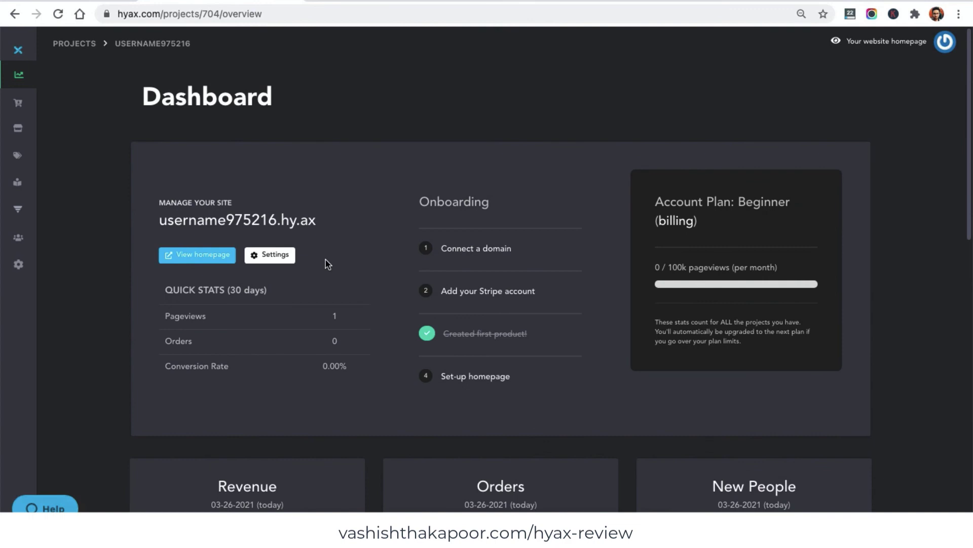
click(267, 255)
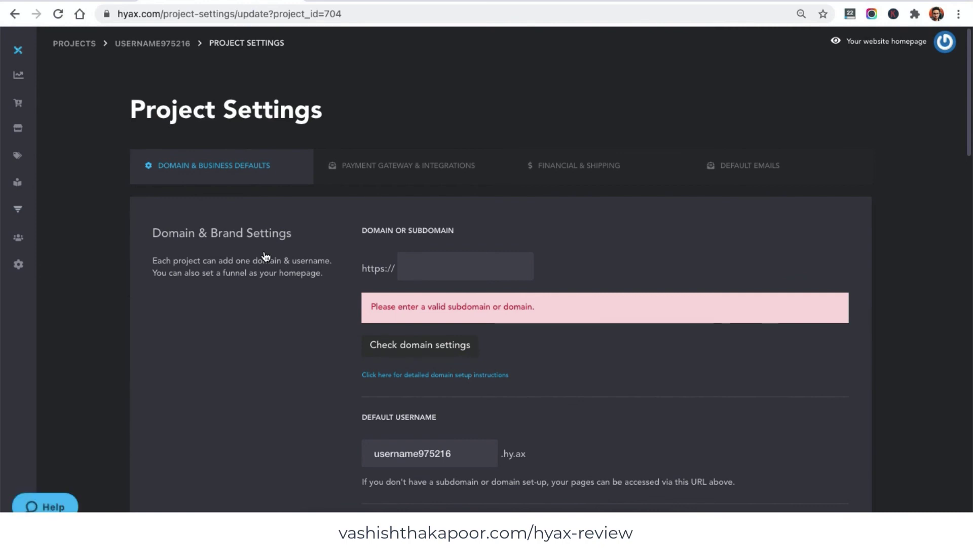
click(418, 175)
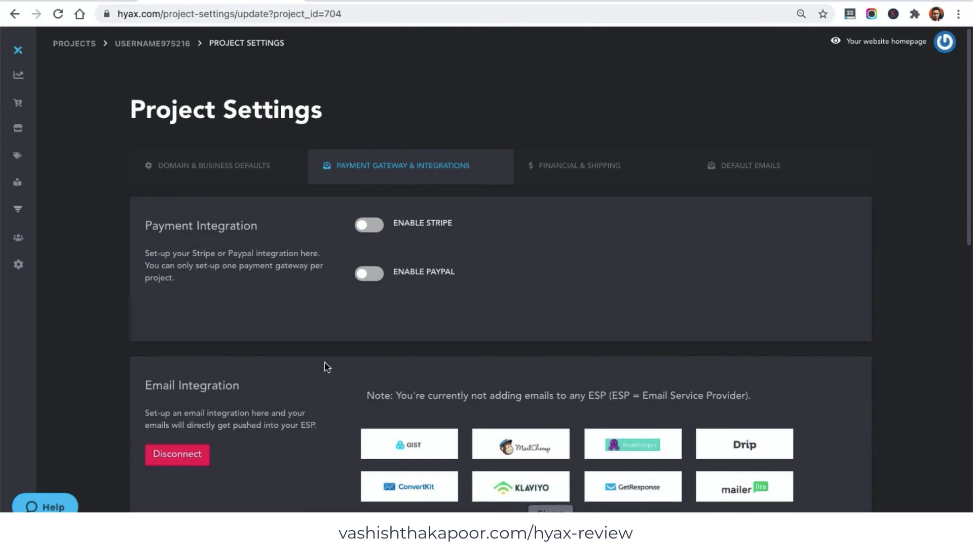
- Enable PayPal as the payment gateway, leaving Stripe switched off
click(362, 224)
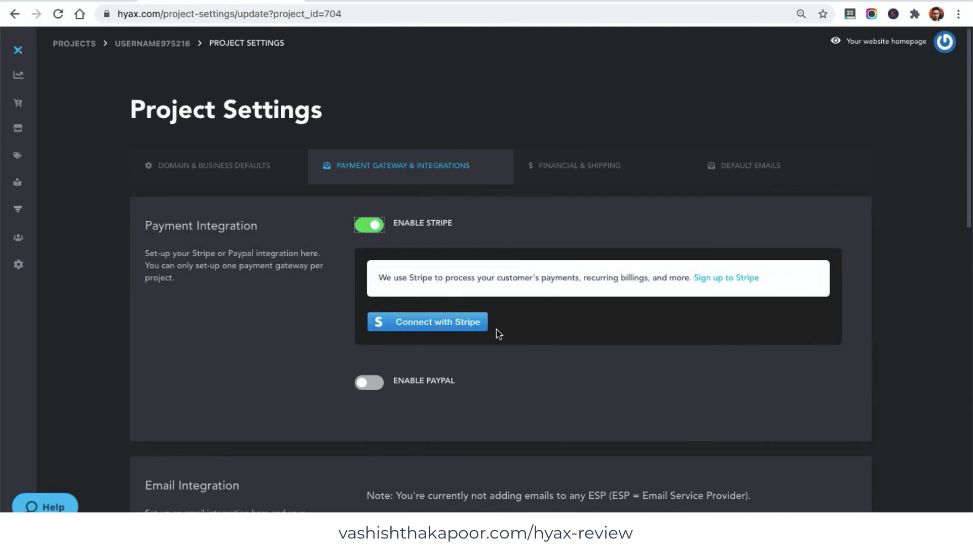
click(364, 225)
click(370, 274)
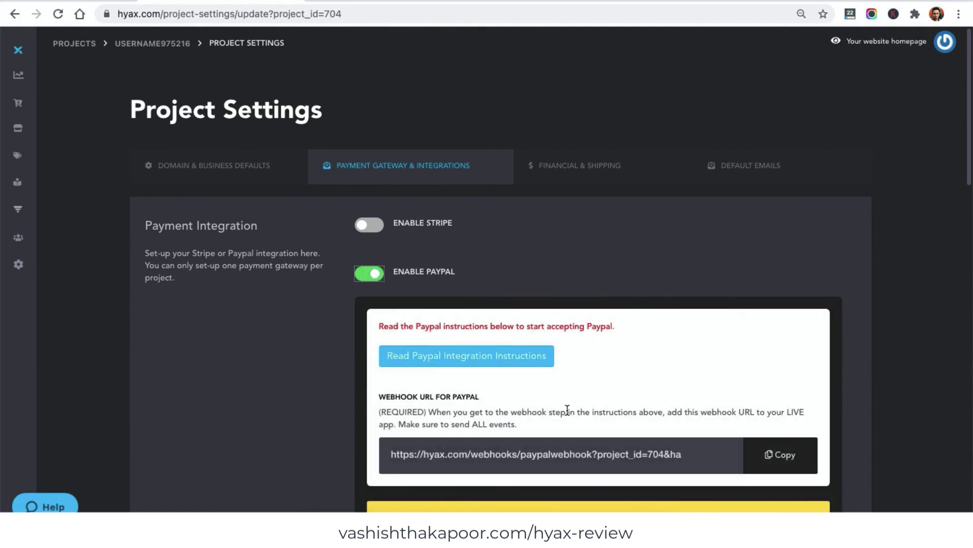
- Look through the Email Integration, Tracking and Webhook sections and PayPal's credential fields
scroll(567, 408, down, 10)
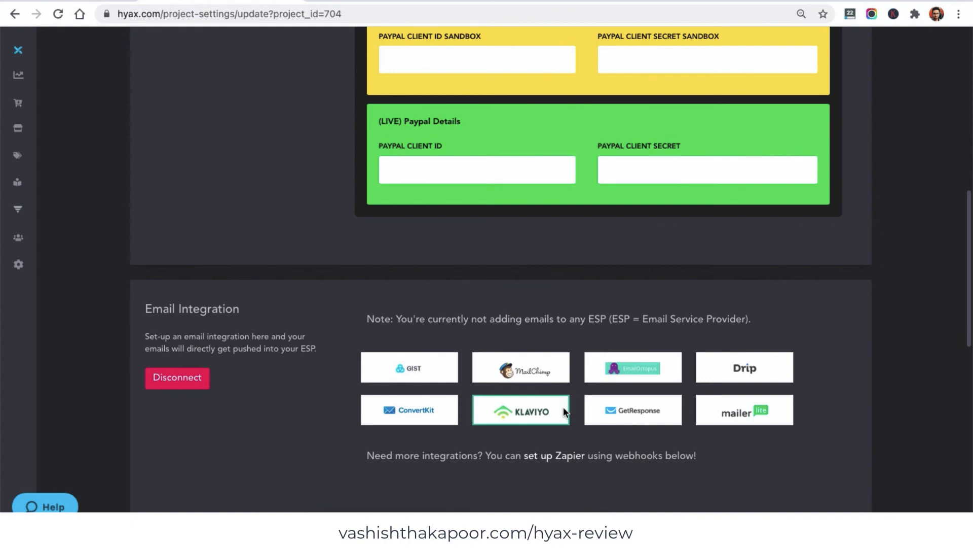
triple_click(165, 312)
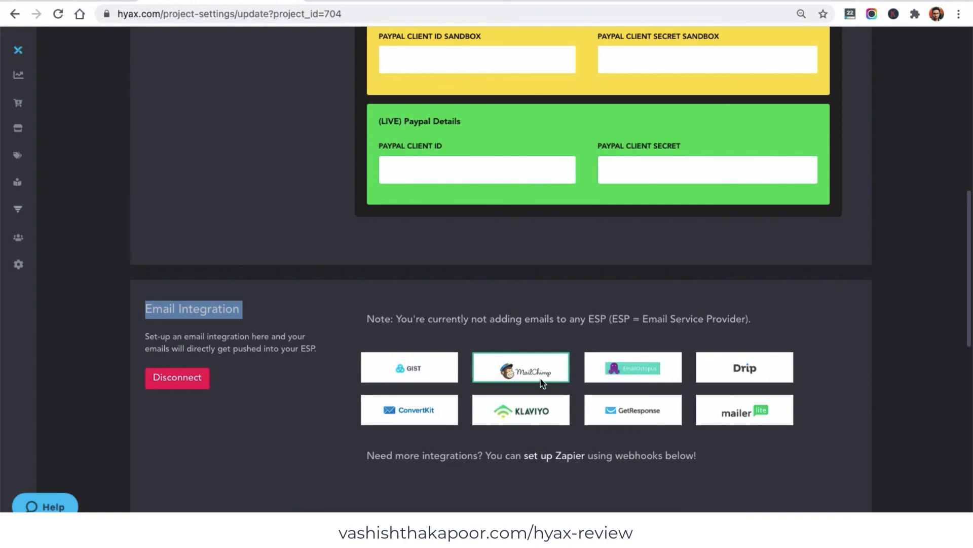
scroll(526, 387, down, 10)
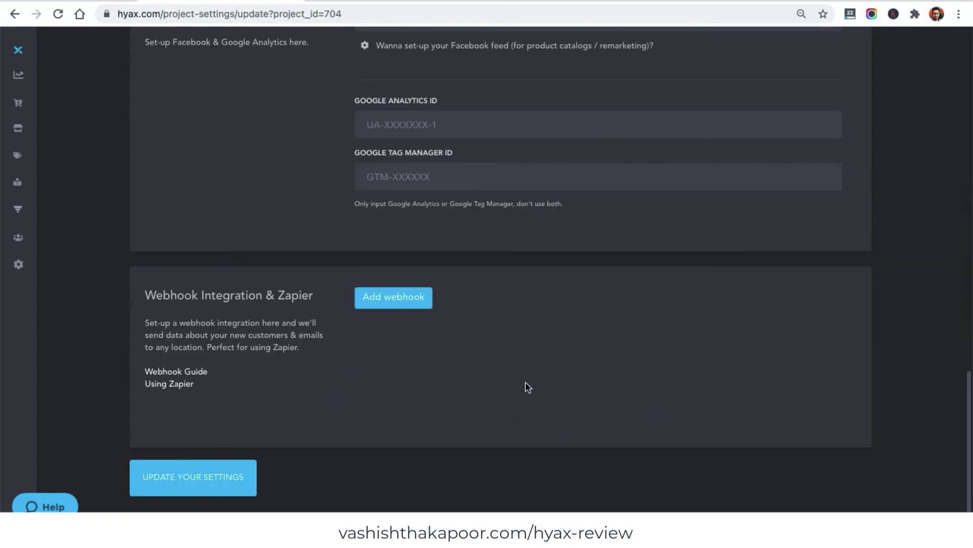
scroll(526, 387, up, 1)
scroll(526, 441, up, 2)
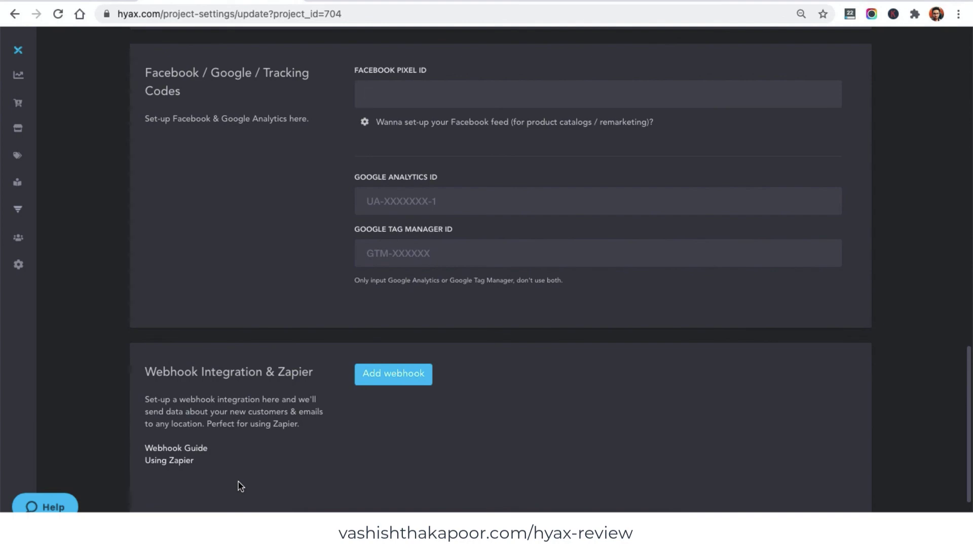
scroll(372, 391, up, 20)
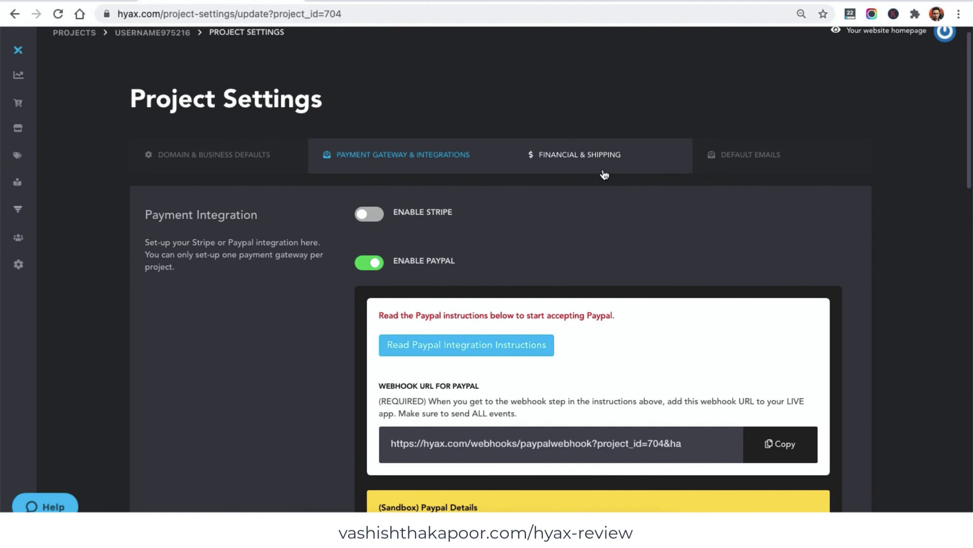
- Review Financial & Shipping (10% VAT, no shipping rates), save the settings, and return to the dashboard
click(605, 174)
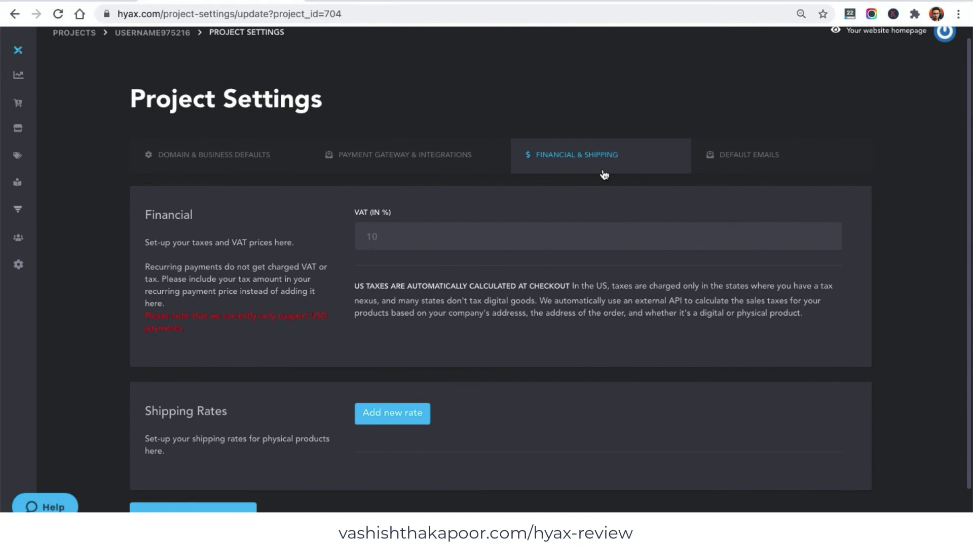
scroll(335, 372, down, 1)
click(204, 480)
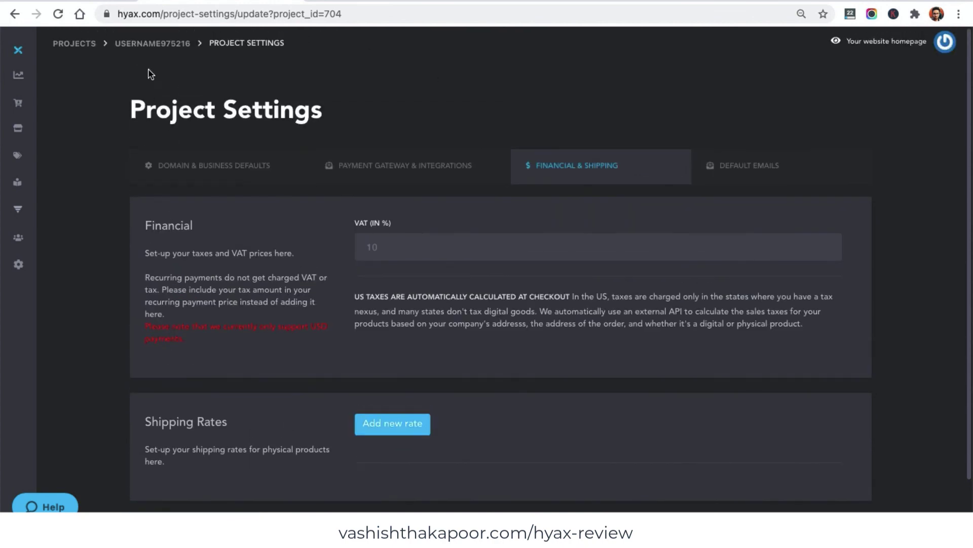
click(156, 46)
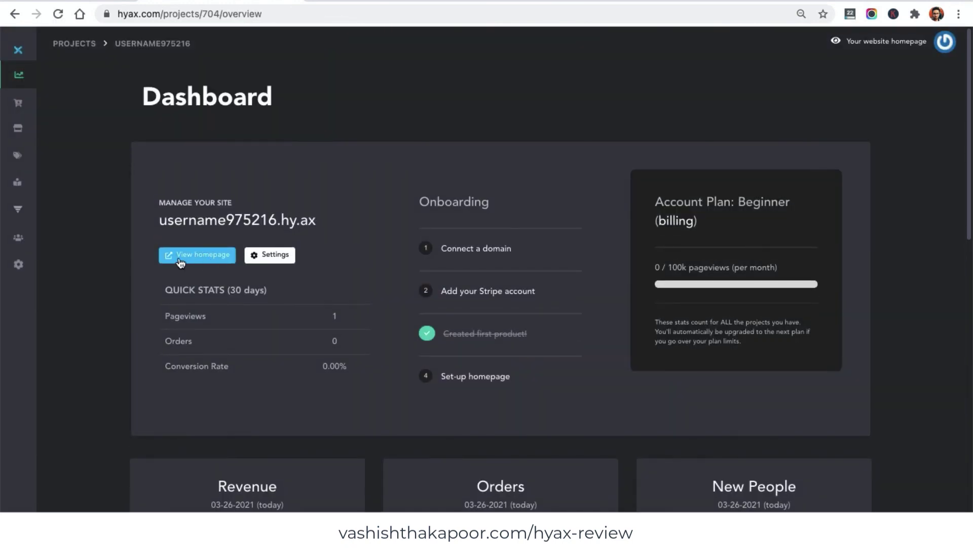
- Open Domain & Business Defaults via 'Connect a domain' and inspect the 'Please enter a valid subdomain or domain.' warning
drag(161, 218, 318, 221)
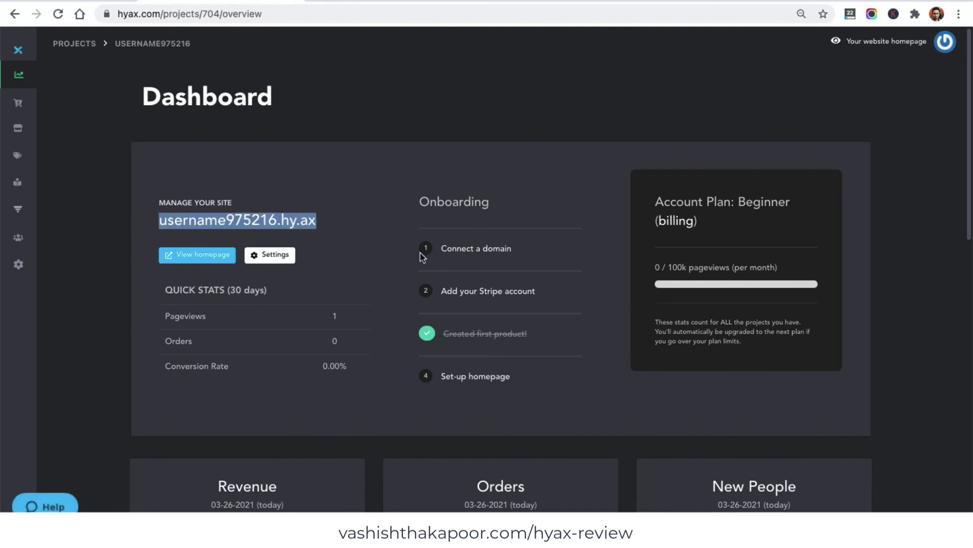
click(487, 255)
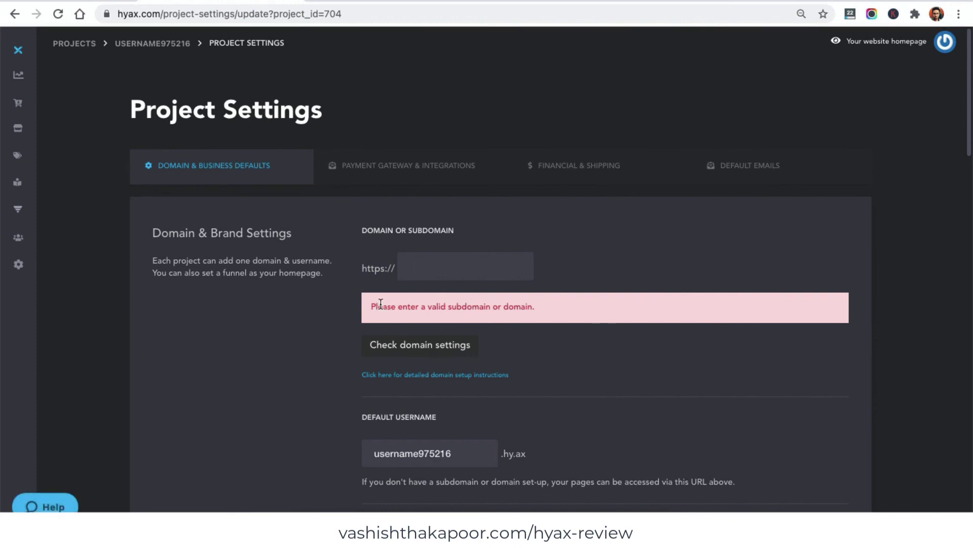
drag(374, 305, 536, 307)
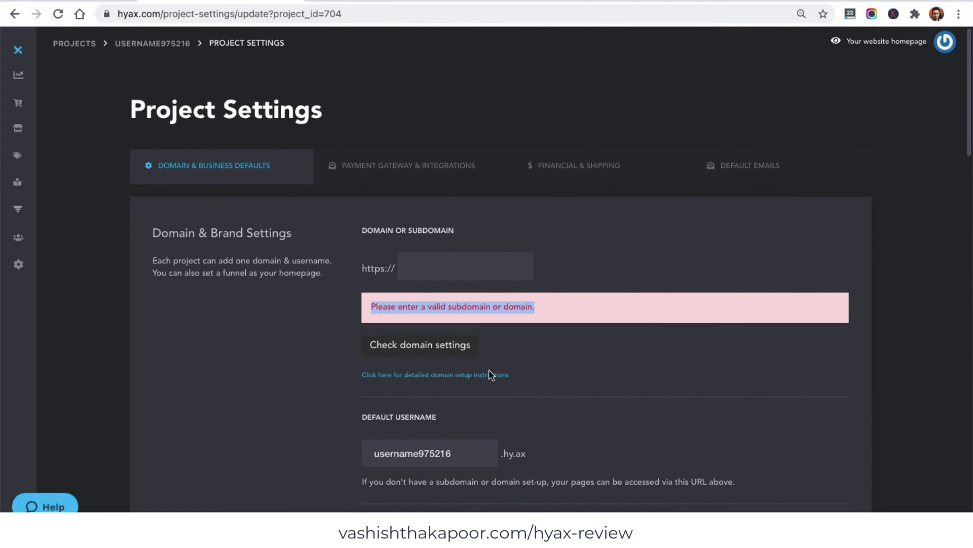
scroll(552, 322, down, 8)
scroll(552, 322, up, 8)
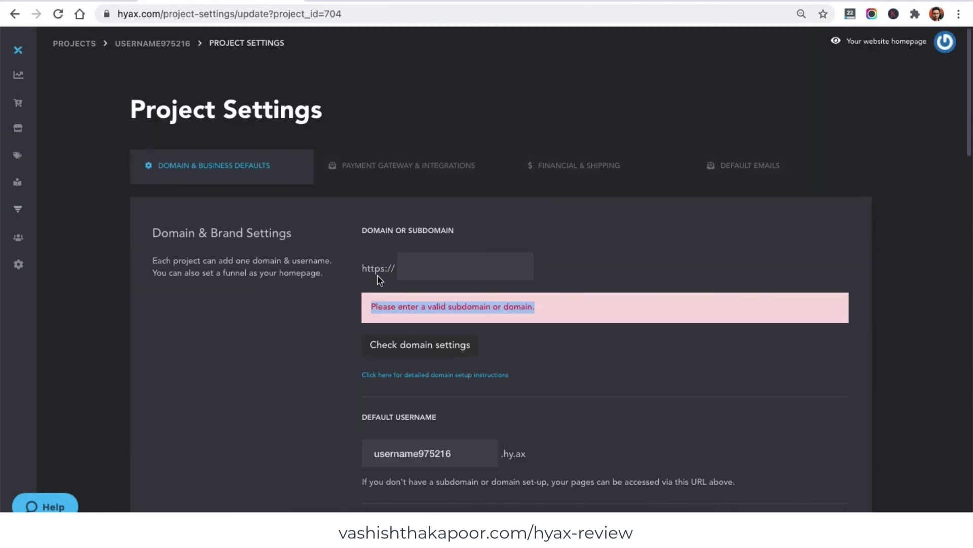